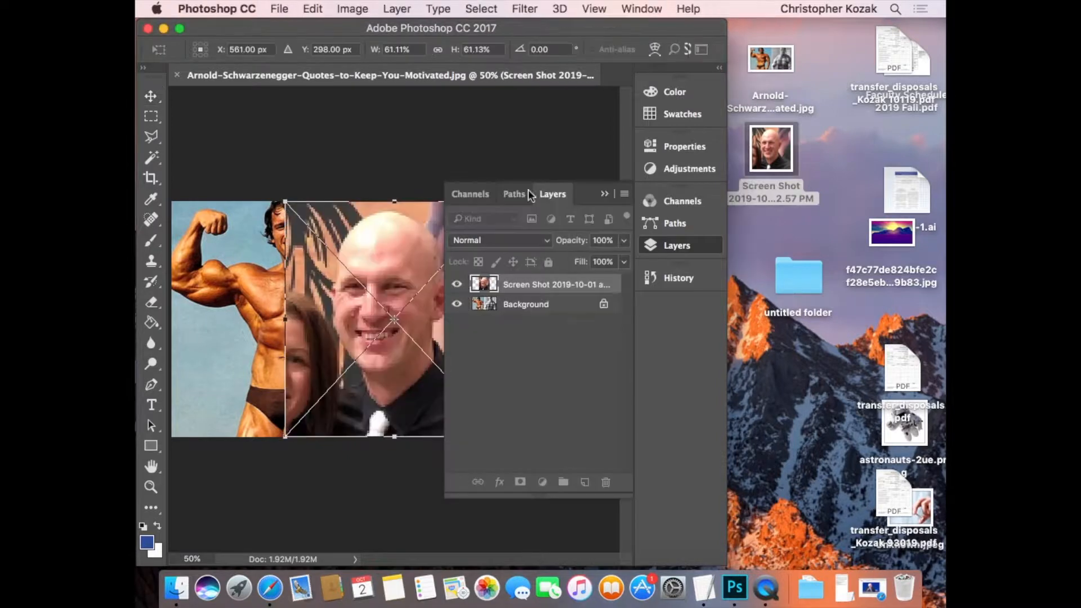
Scale the placed portrait down to a small picture and place it beside the left bodybuilder's head.
{"action": "left_click_drag", "start_coordinate": [726, 153], "coordinate": [944, 160]}
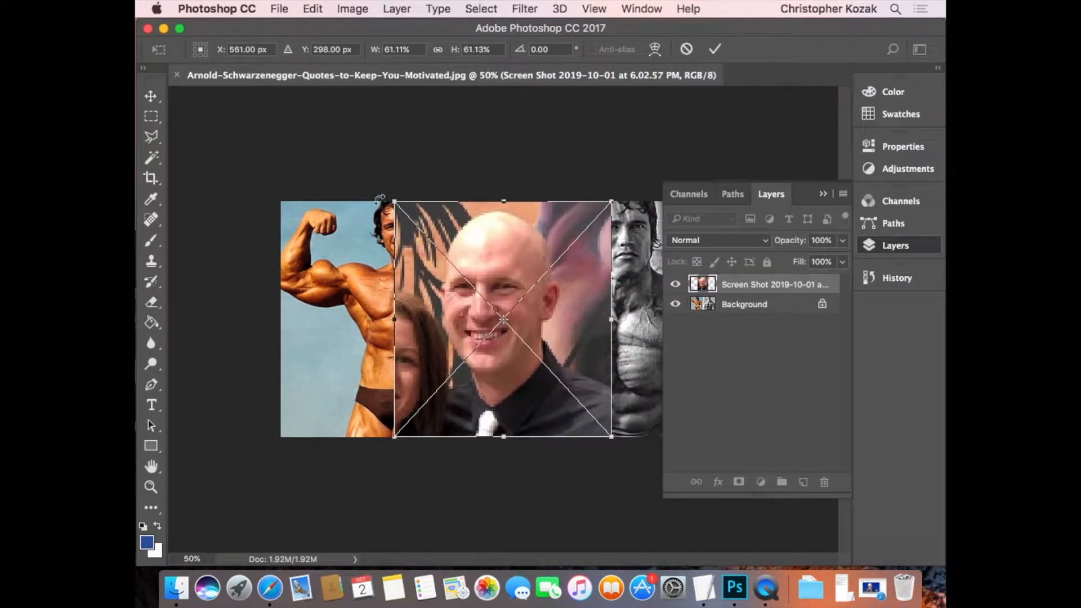
{"action": "left_click_drag", "start_coordinate": [394, 202], "coordinate": [532, 336]}
{"action": "left_click_drag", "start_coordinate": [560, 384], "coordinate": [449, 242]}
{"action": "mouse_move", "coordinate": [503, 296]}
{"action": "left_mouse_down"}
{"action": "mouse_move", "coordinate": [482, 262]}
{"action": "mouse_move", "coordinate": [498, 289]}
{"action": "left_mouse_up"}
{"action": "key", "text": "Return"}
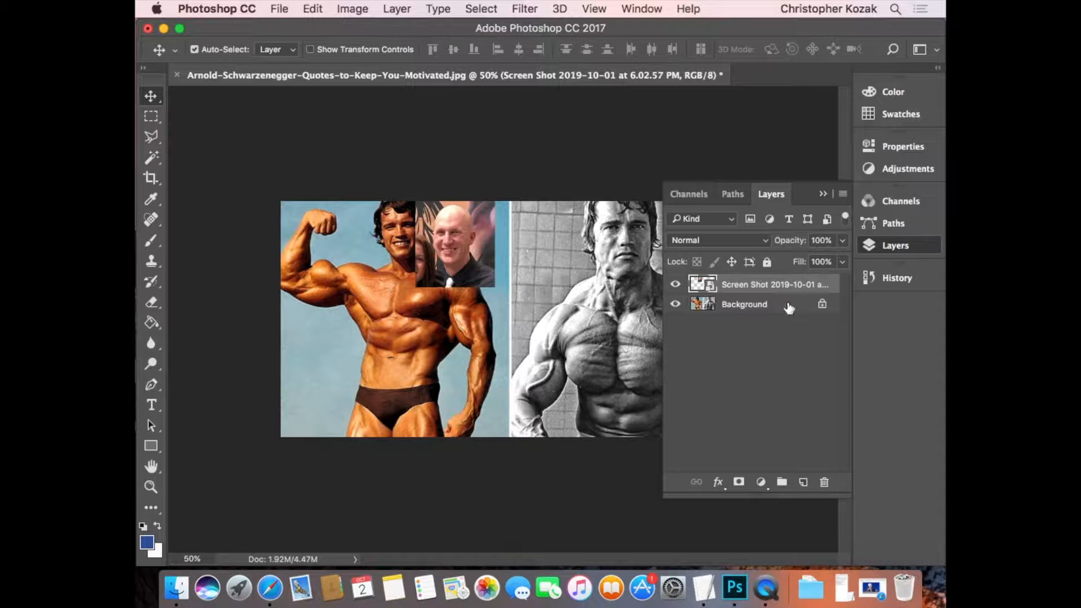
Rasterize the portrait layer and erase the background around the man's head with a soft 81 px eraser.
{"action": "left_click", "coordinate": [152, 303]}
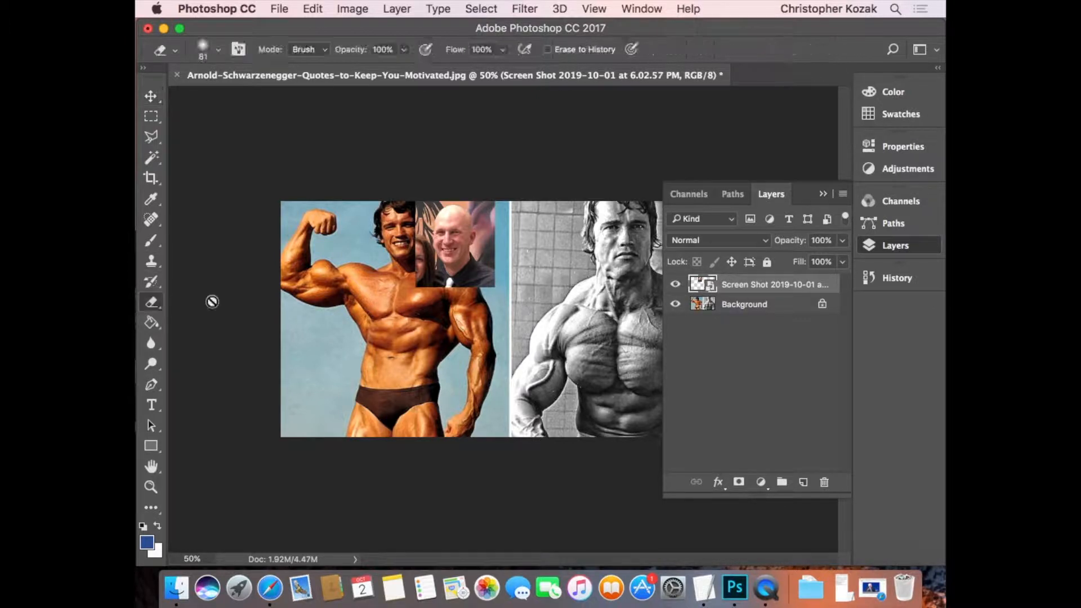
{"action": "right_click", "coordinate": [749, 285]}
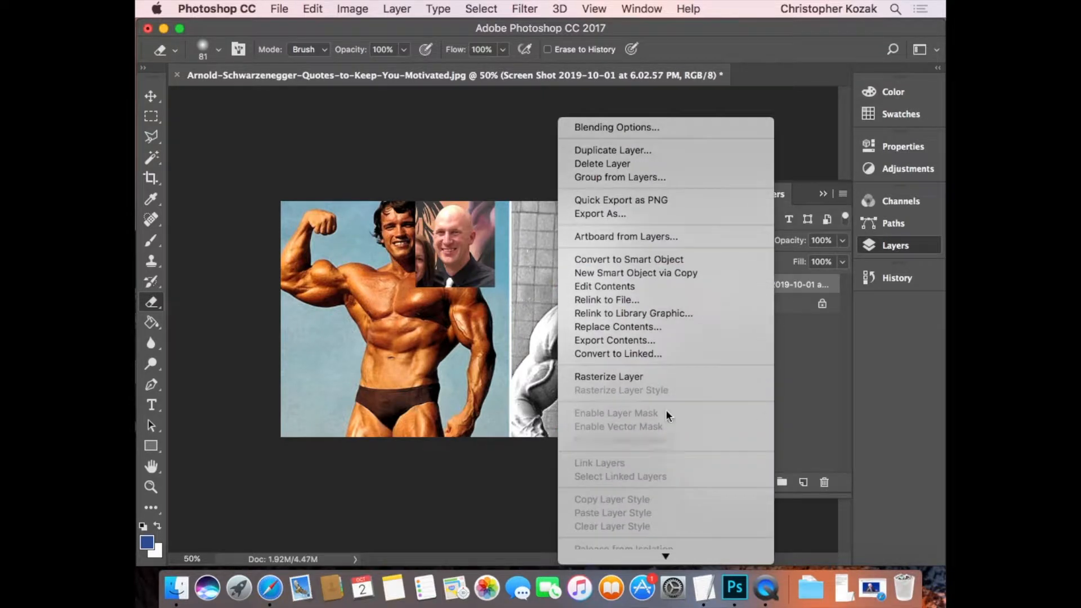
{"action": "left_click", "coordinate": [619, 378]}
{"action": "mouse_move", "coordinate": [398, 255]}
{"action": "left_mouse_down"}
{"action": "mouse_move", "coordinate": [411, 249]}
{"action": "mouse_move", "coordinate": [459, 295]}
{"action": "mouse_move", "coordinate": [449, 282]}
{"action": "mouse_move", "coordinate": [495, 259]}
{"action": "mouse_move", "coordinate": [485, 191]}
{"action": "mouse_move", "coordinate": [403, 185]}
{"action": "mouse_move", "coordinate": [459, 191]}
{"action": "left_mouse_up"}
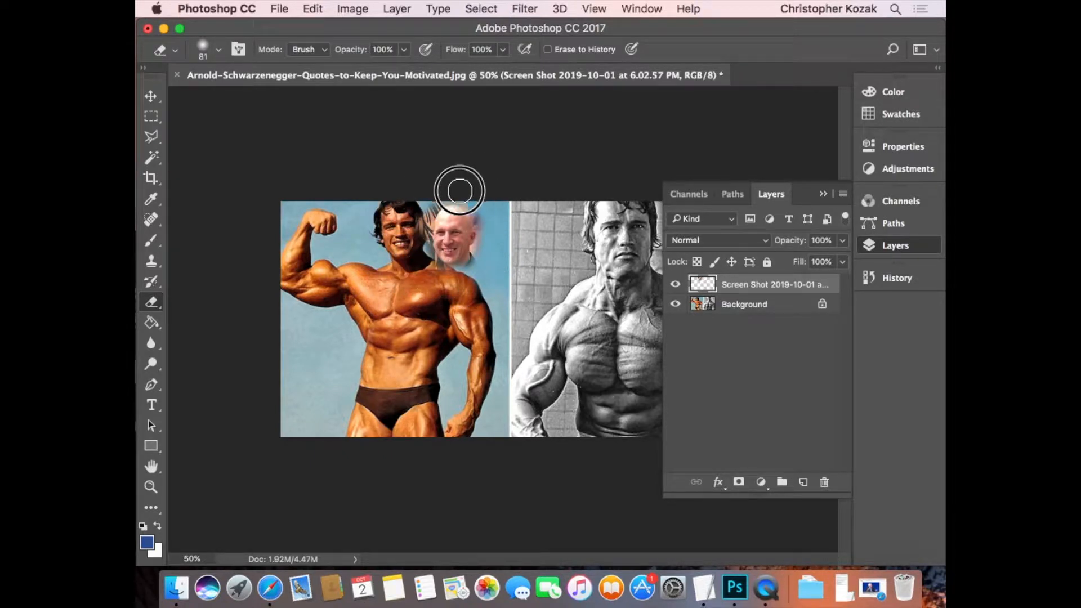
Erase the hair strands, ear, neck and outer head with a 43 px soft eraser, leaving only the face.
{"action": "left_click", "coordinate": [151, 486]}
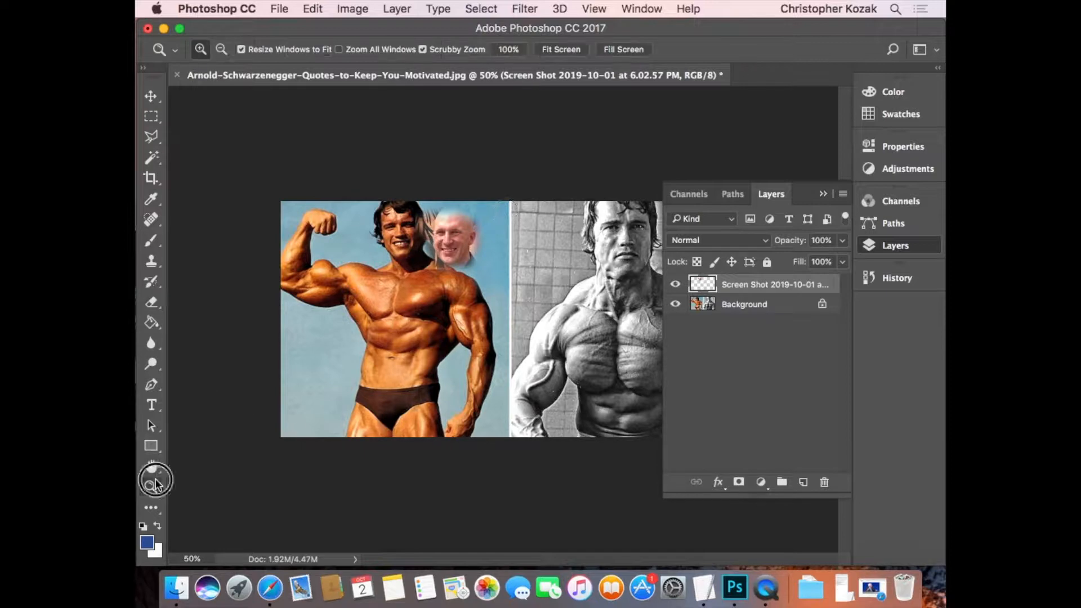
{"action": "left_click_drag", "start_coordinate": [465, 234], "coordinate": [522, 230]}
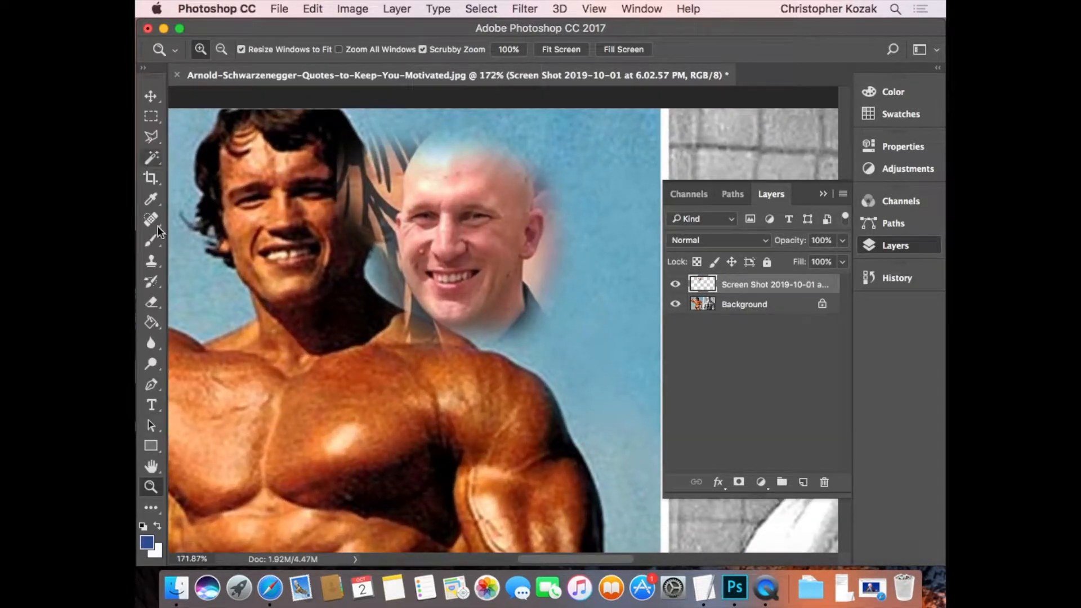
{"action": "left_click", "coordinate": [151, 302]}
{"action": "left_click", "coordinate": [218, 50]}
{"action": "left_click", "coordinate": [333, 346]}
{"action": "mouse_move", "coordinate": [351, 200]}
{"action": "left_mouse_down"}
{"action": "mouse_move", "coordinate": [396, 139]}
{"action": "mouse_move", "coordinate": [422, 140]}
{"action": "left_mouse_up"}
{"action": "mouse_move", "coordinate": [549, 185]}
{"action": "left_mouse_down"}
{"action": "mouse_move", "coordinate": [562, 205]}
{"action": "mouse_move", "coordinate": [541, 220]}
{"action": "mouse_move", "coordinate": [539, 325]}
{"action": "mouse_move", "coordinate": [535, 262]}
{"action": "mouse_move", "coordinate": [523, 352]}
{"action": "mouse_move", "coordinate": [494, 356]}
{"action": "mouse_move", "coordinate": [538, 247]}
{"action": "left_mouse_up"}
{"action": "mouse_move", "coordinate": [392, 312]}
{"action": "left_mouse_down"}
{"action": "mouse_move", "coordinate": [365, 241]}
{"action": "mouse_move", "coordinate": [371, 258]}
{"action": "mouse_move", "coordinate": [388, 184]}
{"action": "mouse_move", "coordinate": [375, 283]}
{"action": "mouse_move", "coordinate": [384, 271]}
{"action": "mouse_move", "coordinate": [394, 319]}
{"action": "mouse_move", "coordinate": [395, 303]}
{"action": "mouse_move", "coordinate": [398, 315]}
{"action": "mouse_move", "coordinate": [477, 352]}
{"action": "mouse_move", "coordinate": [527, 289]}
{"action": "mouse_move", "coordinate": [527, 150]}
{"action": "mouse_move", "coordinate": [521, 185]}
{"action": "mouse_move", "coordinate": [531, 211]}
{"action": "left_mouse_up"}
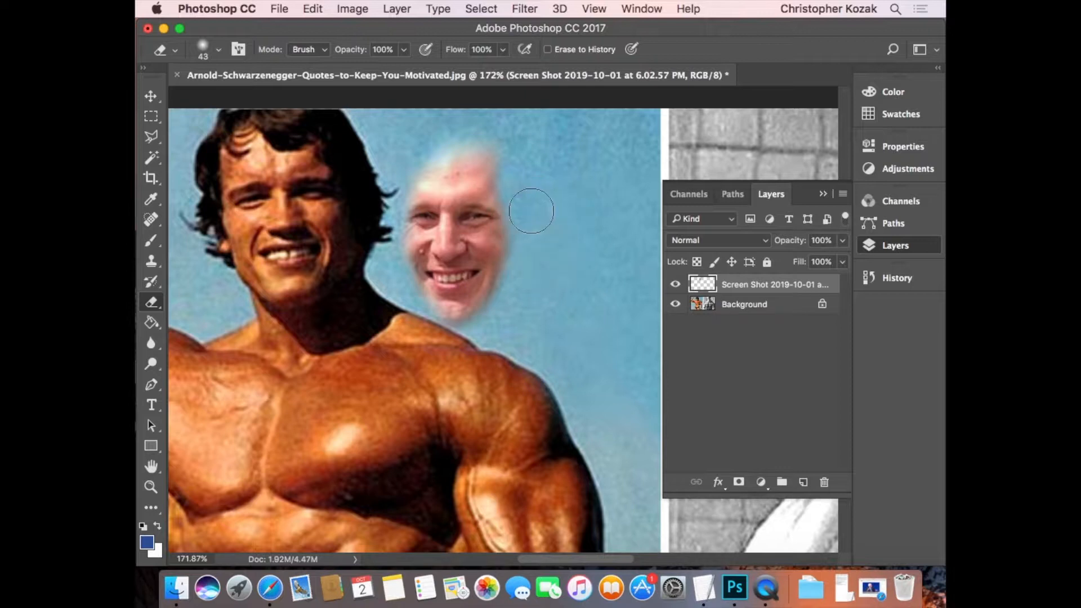
Shift the cut-out face away from the head and soften its forehead edge with a 46 px, 0% hardness eraser at 15% opacity.
{"action": "key", "text": "v"}
{"action": "mouse_move", "coordinate": [453, 248]}
{"action": "left_mouse_down"}
{"action": "mouse_move", "coordinate": [500, 360]}
{"action": "mouse_move", "coordinate": [467, 263]}
{"action": "left_mouse_up"}
{"action": "left_click", "coordinate": [151, 302]}
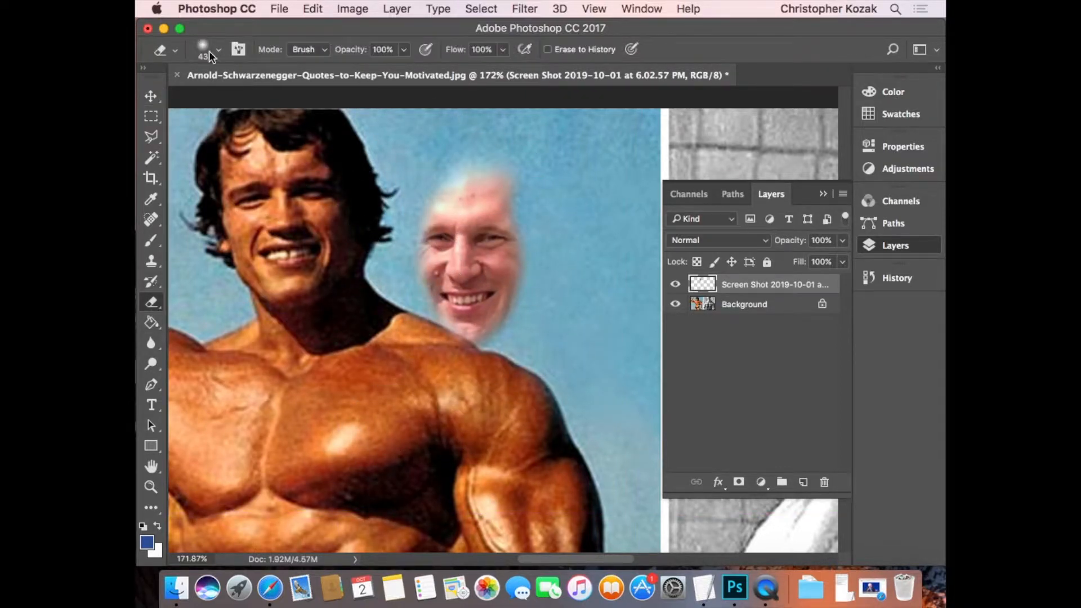
{"action": "left_click", "coordinate": [211, 49]}
{"action": "left_click", "coordinate": [225, 136]}
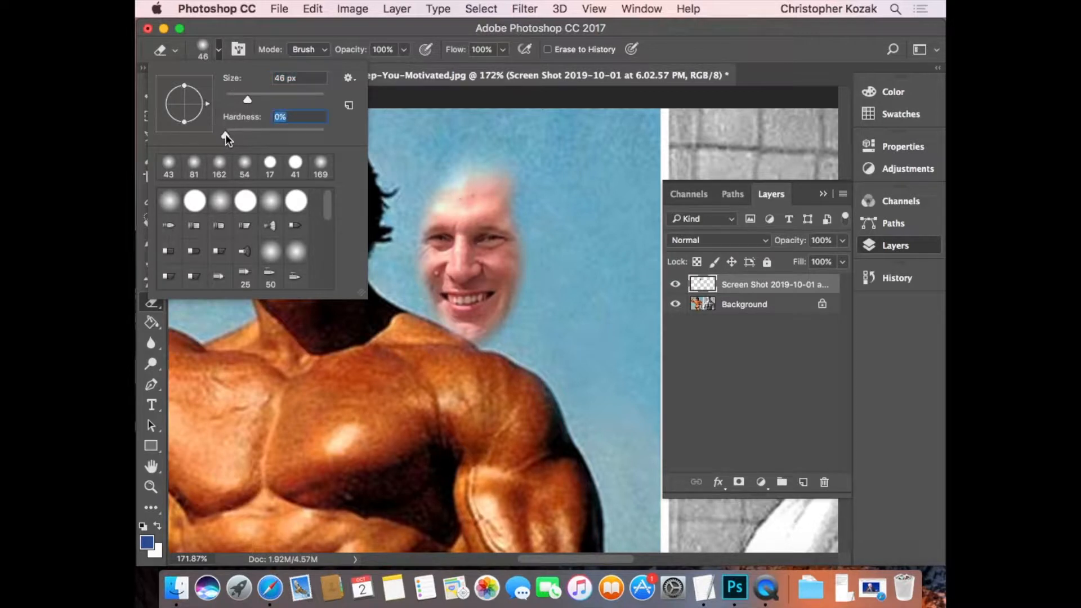
{"action": "left_click", "coordinate": [404, 49]}
{"action": "left_click_drag", "start_coordinate": [472, 164], "coordinate": [504, 161]}
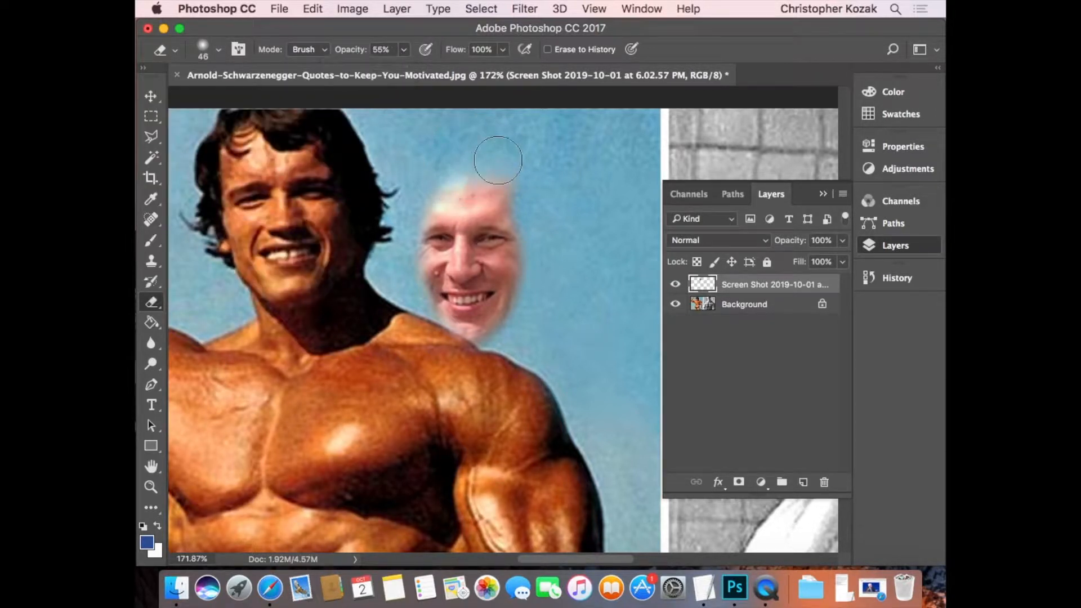
{"action": "left_click", "coordinate": [374, 67]}
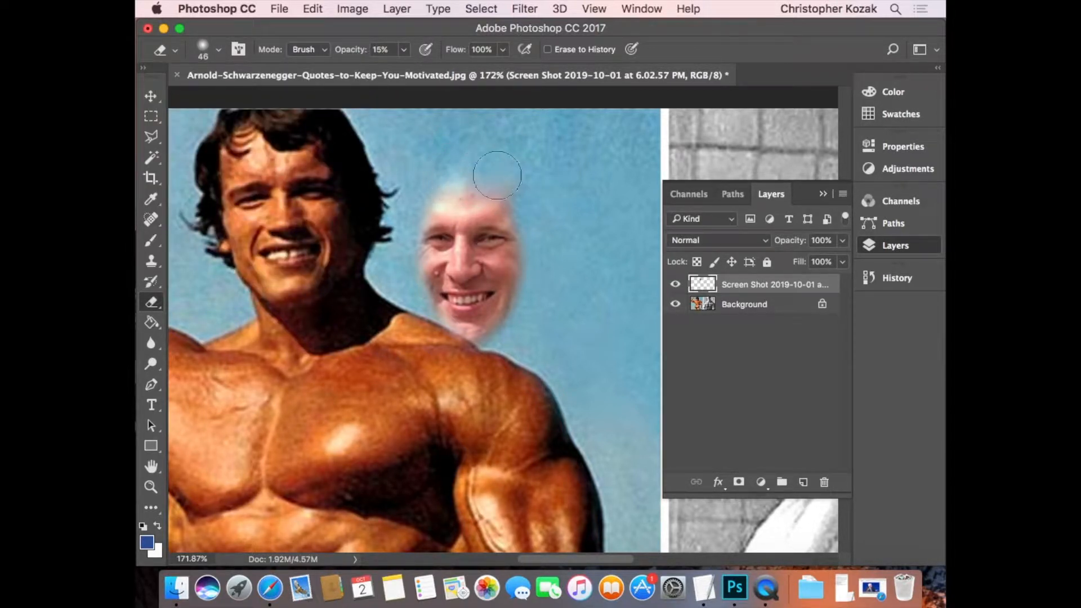
{"action": "mouse_move", "coordinate": [473, 197]}
{"action": "left_mouse_down"}
{"action": "mouse_move", "coordinate": [418, 207]}
{"action": "mouse_move", "coordinate": [502, 198]}
{"action": "left_mouse_up"}
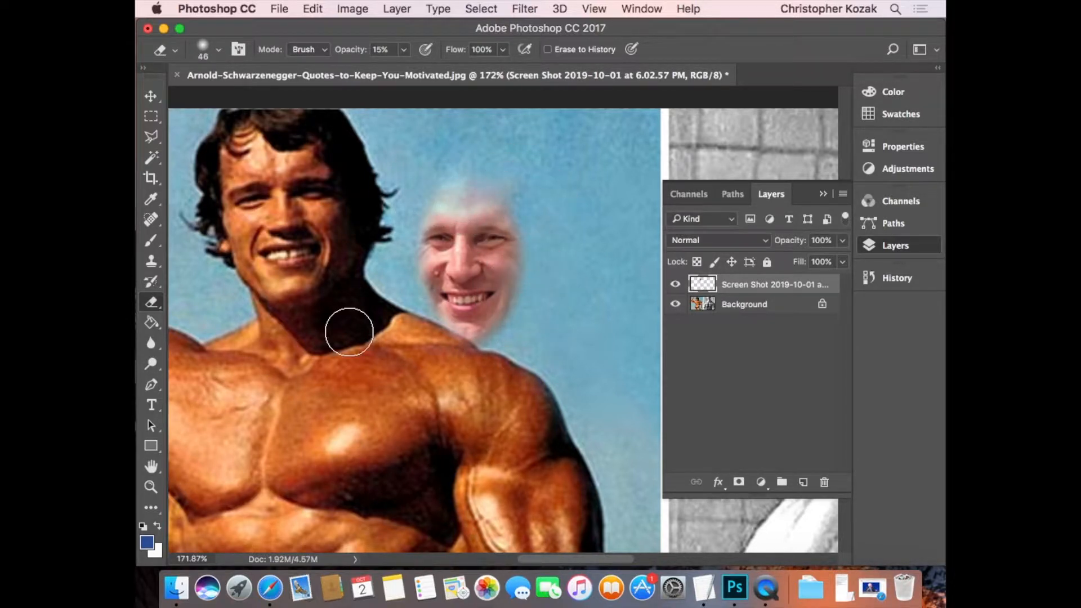
Move the cut-out face over the bodybuilder's face and lower the layer opacity to 65%.
{"action": "key", "text": "v"}
{"action": "left_click_drag", "start_coordinate": [488, 234], "coordinate": [297, 197]}
{"action": "left_click_drag", "start_coordinate": [373, 223], "coordinate": [496, 265]}
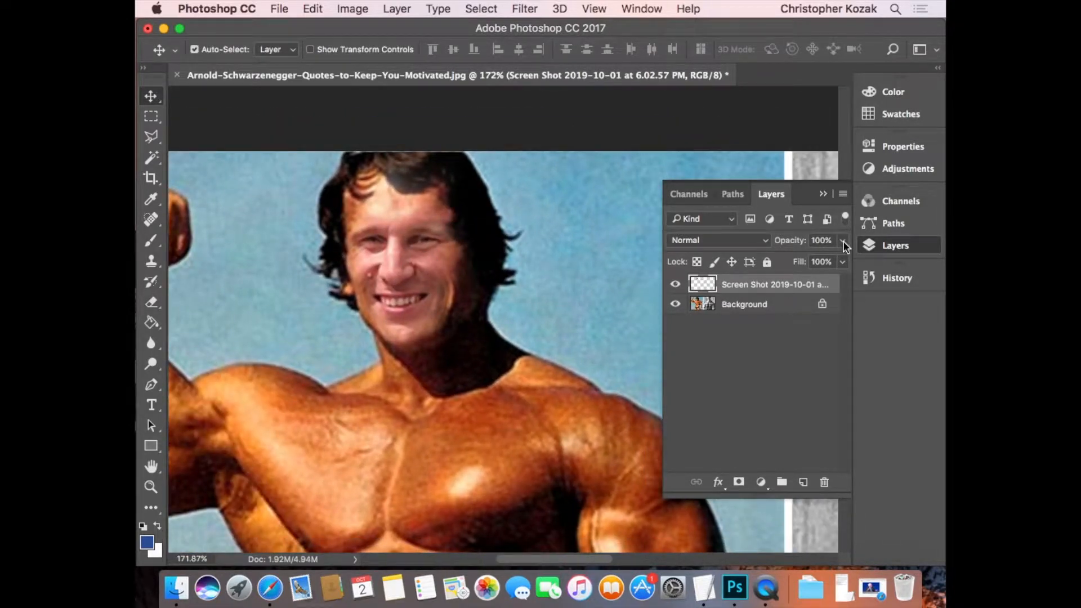
{"action": "left_click_drag", "start_coordinate": [803, 261], "coordinate": [794, 261]}
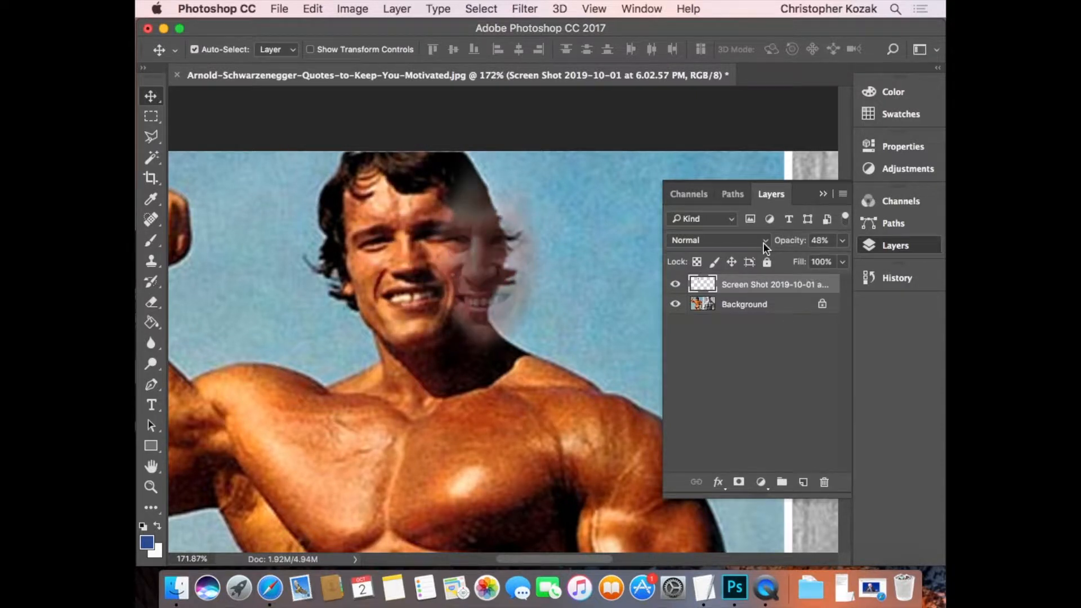
{"action": "left_click", "coordinate": [816, 260]}
{"action": "left_click_drag", "start_coordinate": [479, 272], "coordinate": [403, 273]}
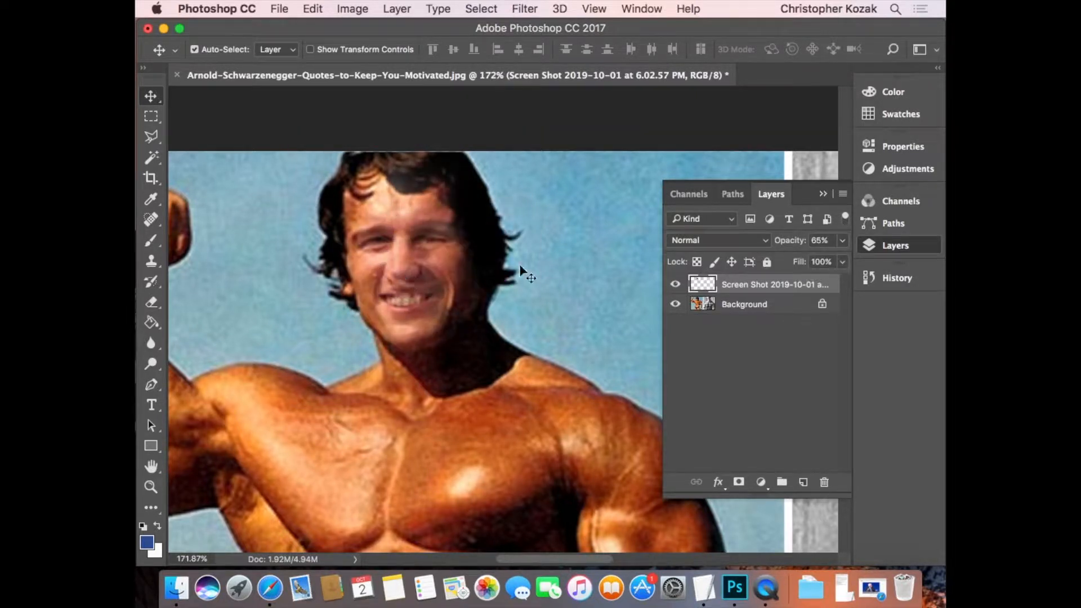
Free-transform the face layer, rotating it to about -7.27° and aligning its eyes and mouth with the bodybuilder's.
{"action": "key", "text": "ctrl+t"}
{"action": "mouse_move", "coordinate": [278, 169]}
{"action": "left_mouse_down"}
{"action": "mouse_move", "coordinate": [265, 133]}
{"action": "mouse_move", "coordinate": [261, 164]}
{"action": "left_mouse_up"}
{"action": "left_click_drag", "start_coordinate": [426, 311], "coordinate": [429, 313]}
{"action": "left_click_drag", "start_coordinate": [255, 129], "coordinate": [251, 133]}
{"action": "left_click_drag", "start_coordinate": [397, 246], "coordinate": [392, 243]}
{"action": "left_click_drag", "start_coordinate": [217, 125], "coordinate": [259, 128]}
{"action": "left_click_drag", "start_coordinate": [404, 249], "coordinate": [406, 248]}
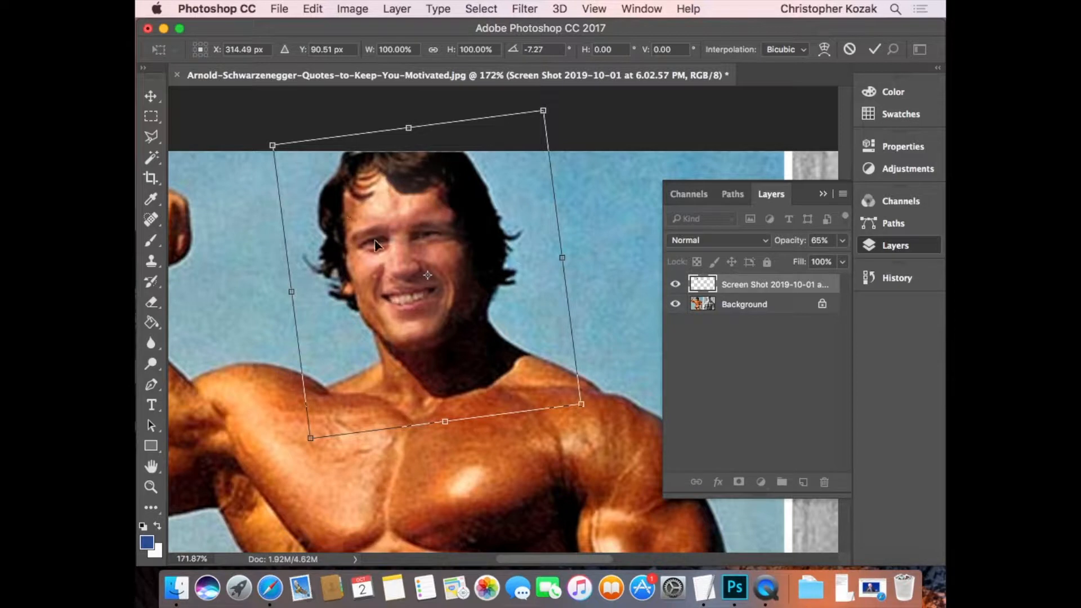
Adjust the face layer's height and stretch it slightly wider on both sides to fit the bodybuilder's face.
{"action": "left_click_drag", "start_coordinate": [439, 419], "coordinate": [439, 415]}
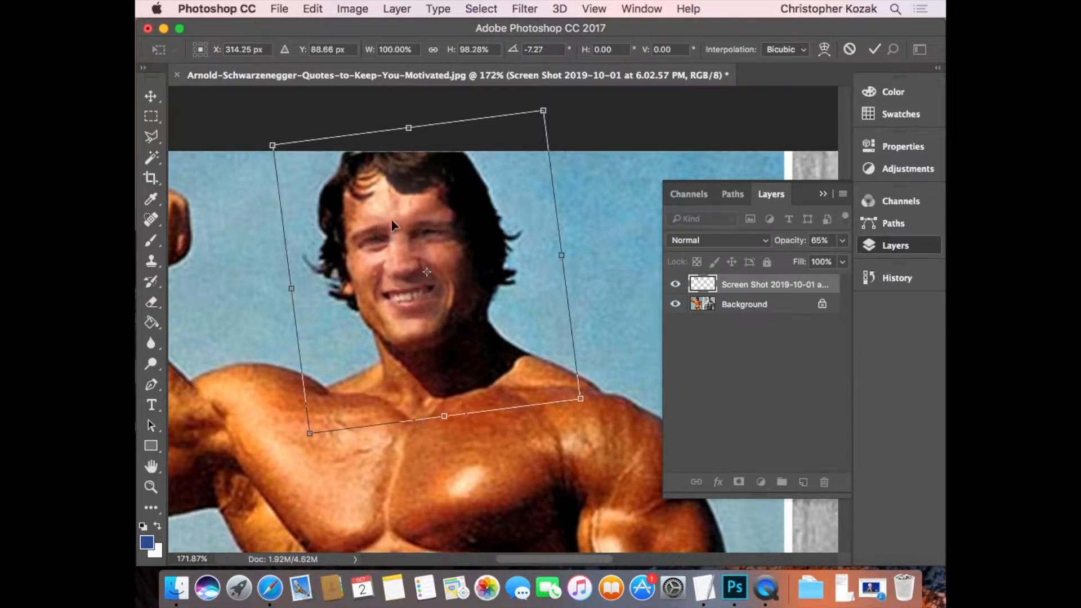
{"action": "left_click_drag", "start_coordinate": [562, 262], "coordinate": [575, 253]}
{"action": "left_click_drag", "start_coordinate": [291, 289], "coordinate": [283, 290]}
{"action": "left_click_drag", "start_coordinate": [450, 416], "coordinate": [447, 419]}
{"action": "key", "text": "Return"}
Restore the face layer's opacity to 100% and check the fit from far and near.
{"action": "left_click", "coordinate": [842, 240]}
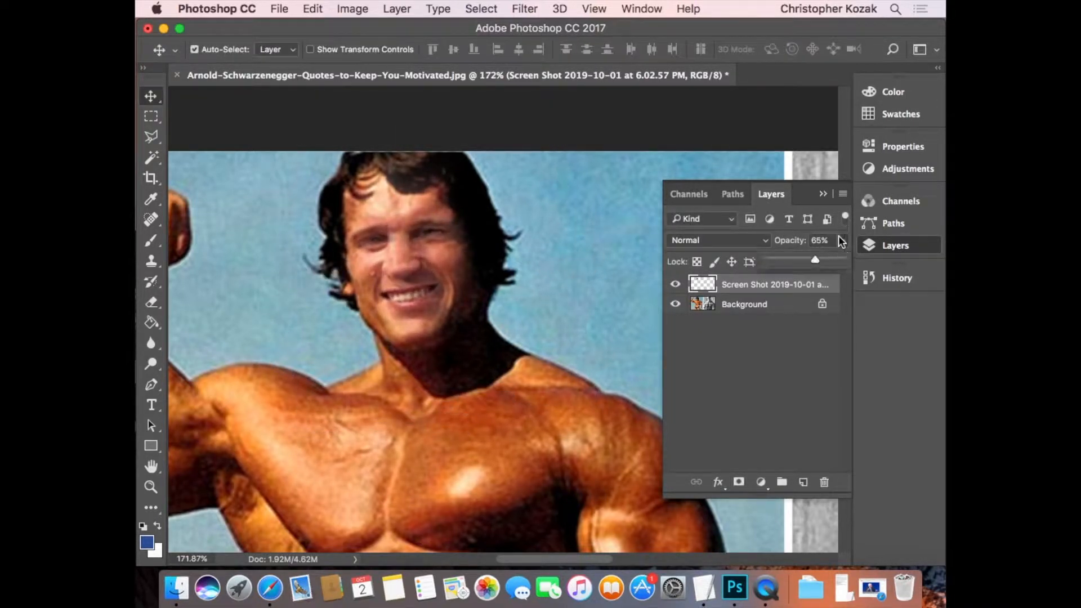
{"action": "left_click_drag", "start_coordinate": [816, 259], "coordinate": [842, 259]}
{"action": "scroll", "coordinate": [545, 222], "scroll_direction": "down", "scroll_amount": 5}
{"action": "scroll", "coordinate": [402, 242], "scroll_direction": "up", "scroll_amount": 3}
{"action": "scroll", "coordinate": [402, 242], "scroll_direction": "up", "scroll_amount": 4}
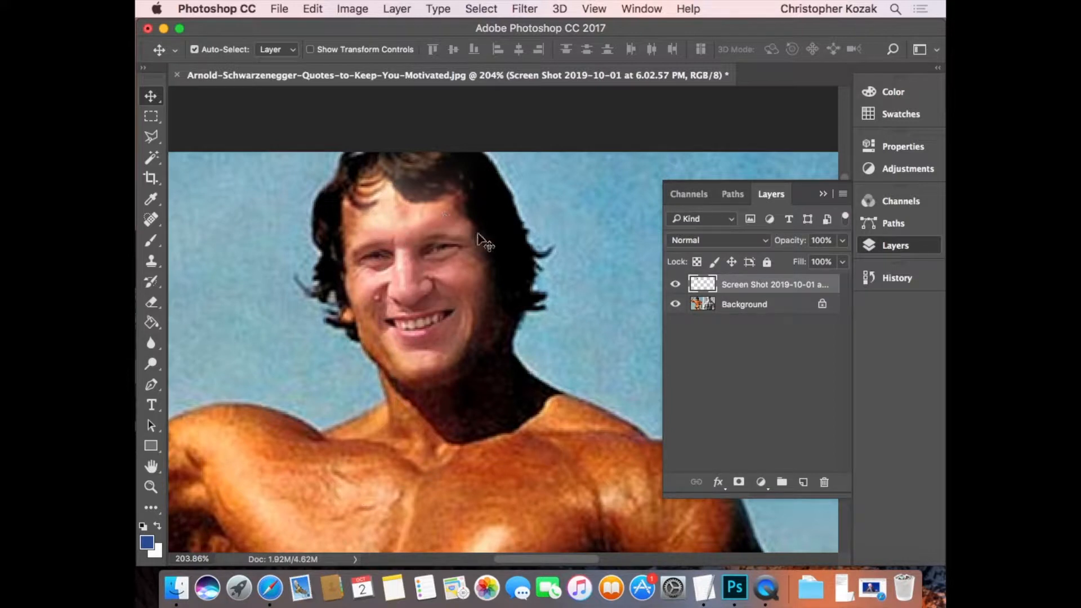
{"action": "left_click", "coordinate": [361, 10]}
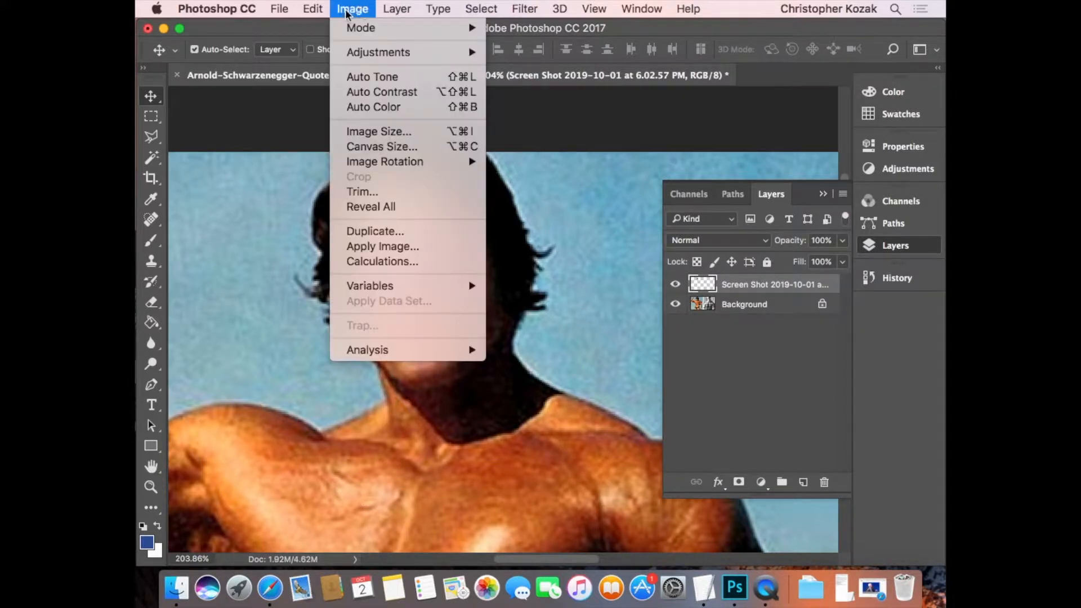
{"action": "mouse_move", "coordinate": [383, 52]}
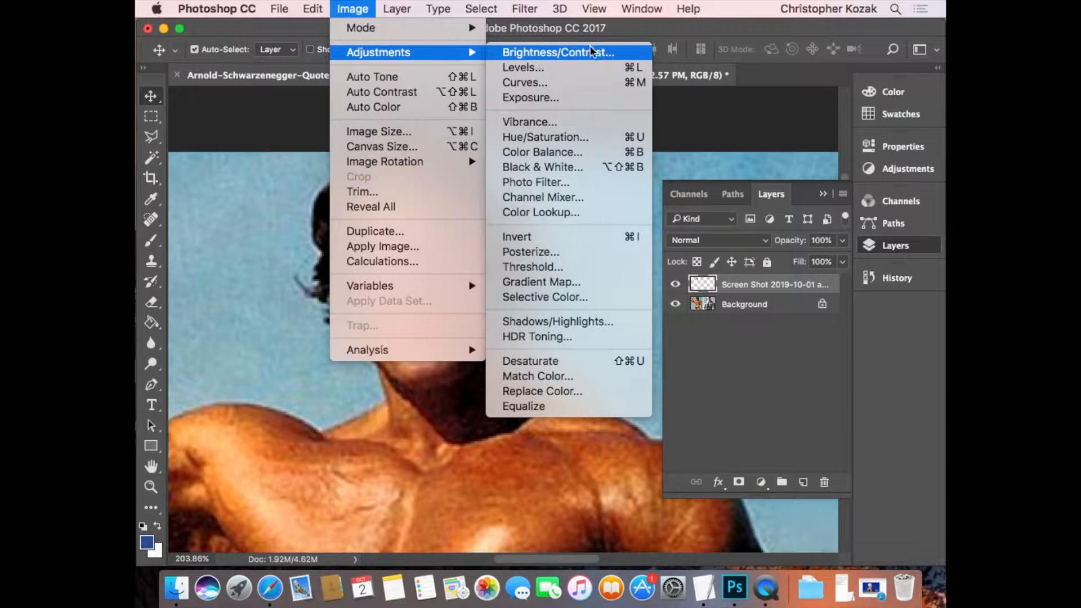
{"action": "left_click", "coordinate": [255, 222]}
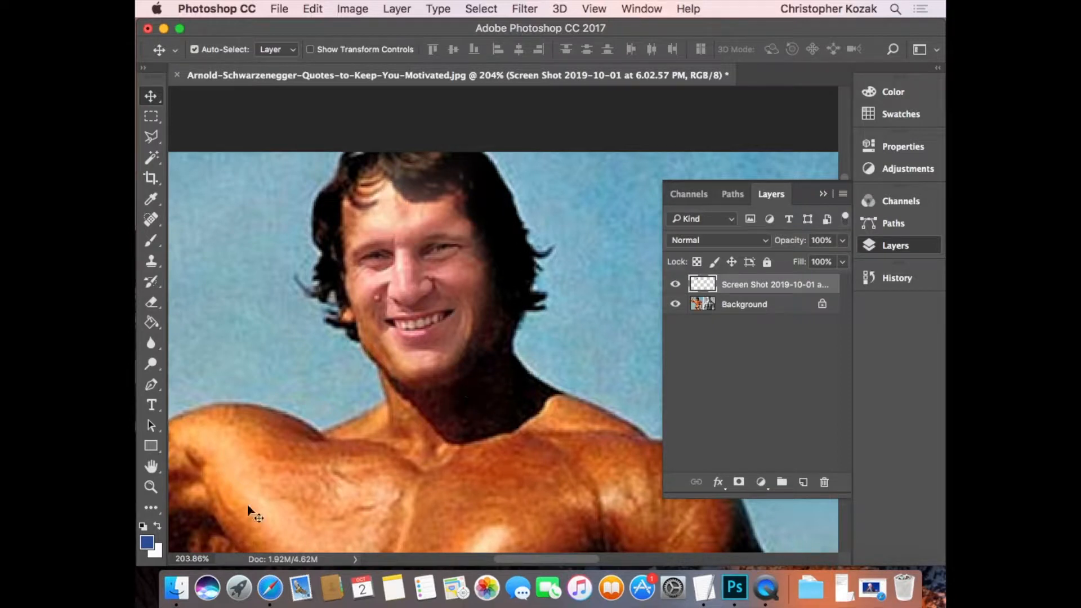
Apply a Brightness/Contrast adjustment to the face layer, raising the contrast and slightly lowering the brightness.
{"action": "left_click", "coordinate": [352, 9]}
{"action": "left_click", "coordinate": [556, 56]}
{"action": "mouse_move", "coordinate": [633, 183]}
{"action": "left_mouse_down"}
{"action": "mouse_move", "coordinate": [761, 181]}
{"action": "mouse_move", "coordinate": [651, 182]}
{"action": "left_mouse_up"}
{"action": "mouse_move", "coordinate": [608, 146]}
{"action": "left_mouse_down"}
{"action": "mouse_move", "coordinate": [643, 145]}
{"action": "mouse_move", "coordinate": [601, 152]}
{"action": "left_mouse_up"}
{"action": "key", "text": "Return"}
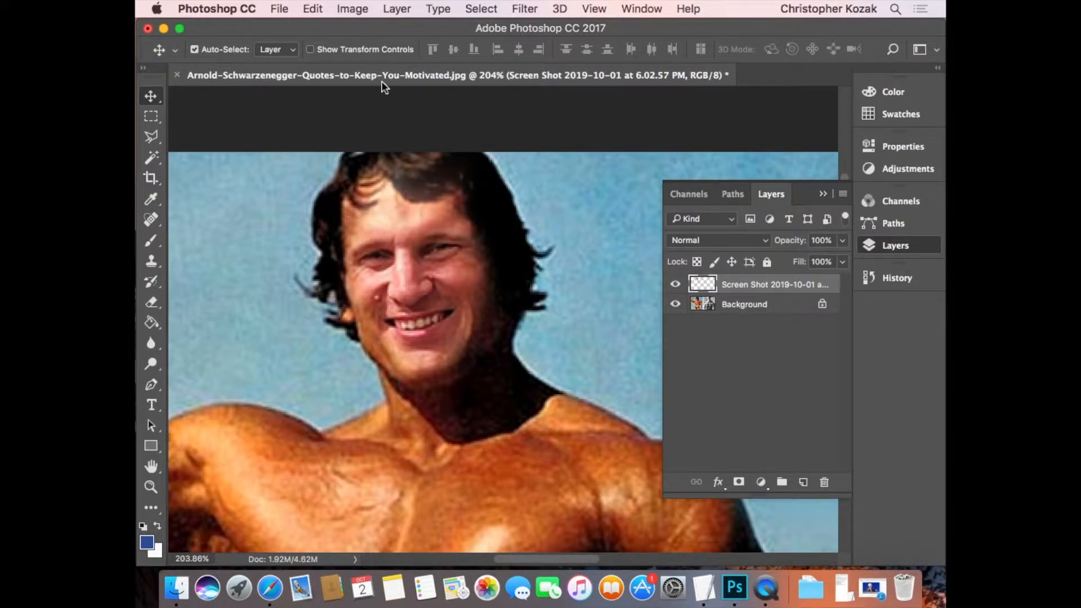
{"action": "left_click", "coordinate": [353, 9]}
{"action": "mouse_move", "coordinate": [394, 52]}
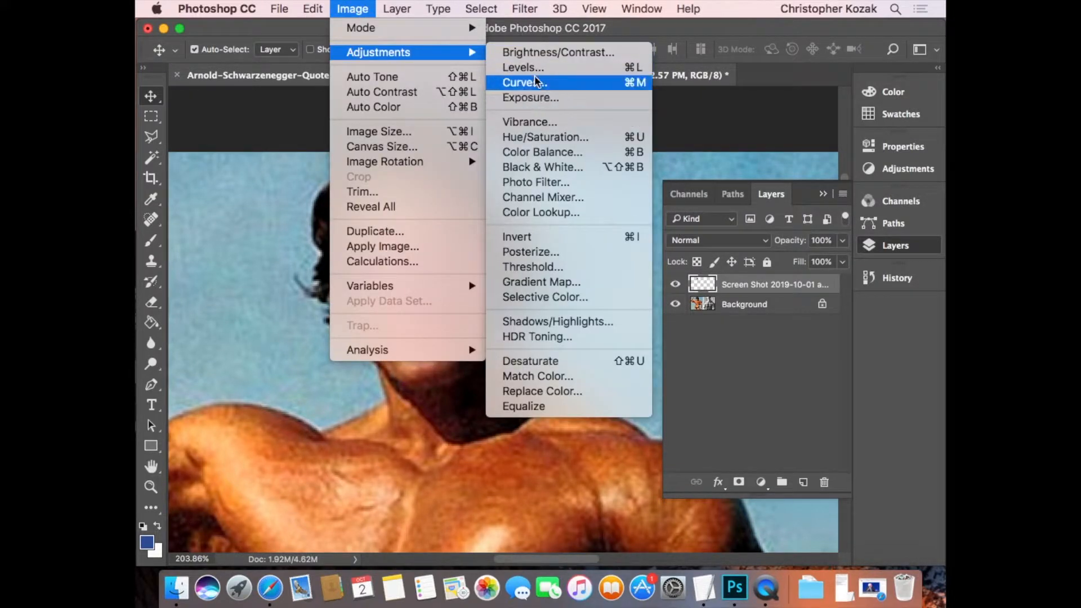
{"action": "left_click", "coordinate": [535, 67]}
{"action": "left_click_drag", "start_coordinate": [518, 95], "coordinate": [593, 74]}
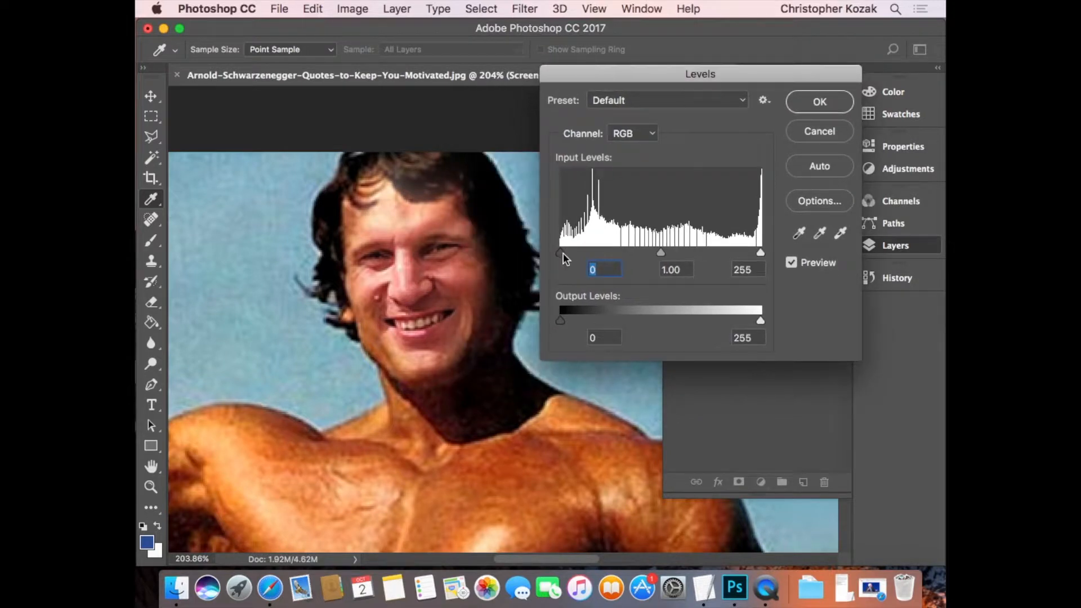
{"action": "mouse_move", "coordinate": [561, 254]}
{"action": "left_mouse_down"}
{"action": "mouse_move", "coordinate": [654, 254]}
{"action": "mouse_move", "coordinate": [545, 251]}
{"action": "left_mouse_up"}
{"action": "mouse_move", "coordinate": [761, 253]}
{"action": "left_mouse_down"}
{"action": "mouse_move", "coordinate": [666, 254]}
{"action": "mouse_move", "coordinate": [761, 254]}
{"action": "left_mouse_up"}
{"action": "left_click", "coordinate": [823, 132]}
{"action": "left_click", "coordinate": [353, 9]}
{"action": "mouse_move", "coordinate": [373, 52]}
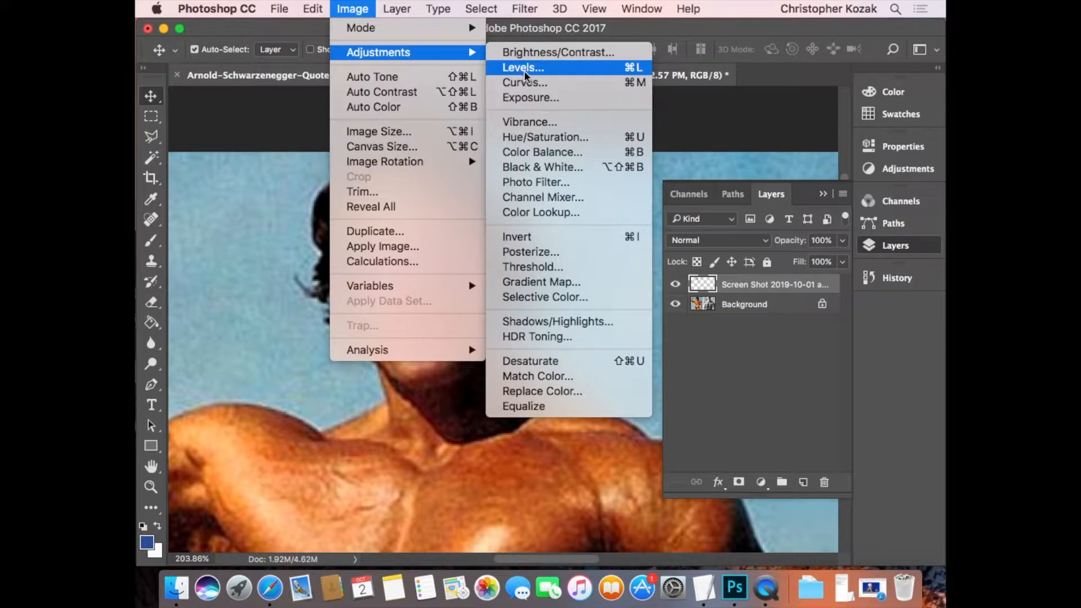
{"action": "left_click", "coordinate": [539, 83]}
{"action": "left_click_drag", "start_coordinate": [574, 79], "coordinate": [651, 67]}
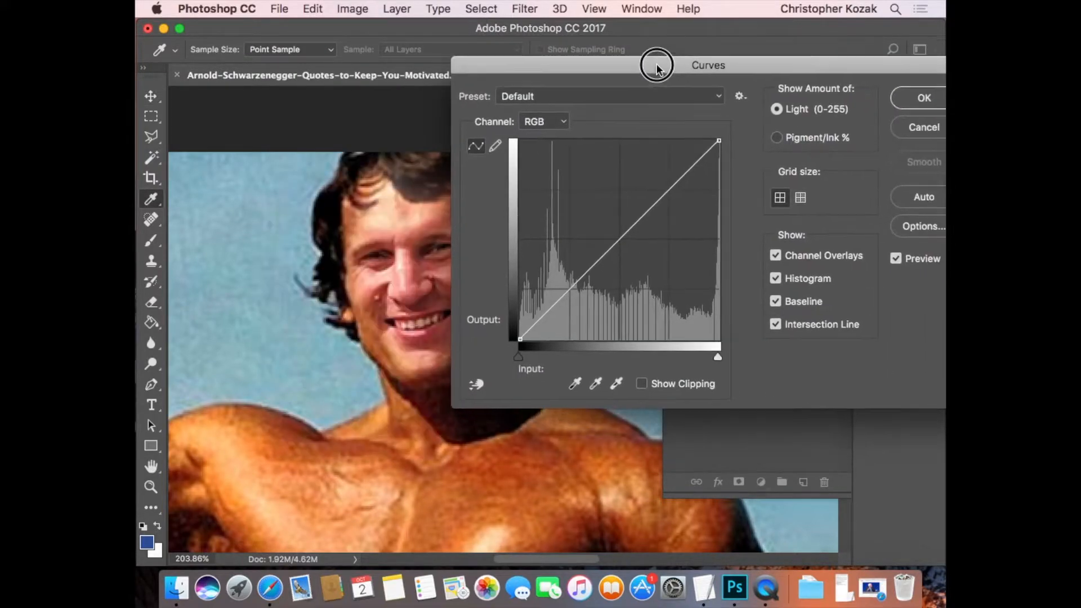
{"action": "left_click", "coordinate": [561, 116]}
{"action": "left_click", "coordinate": [544, 116]}
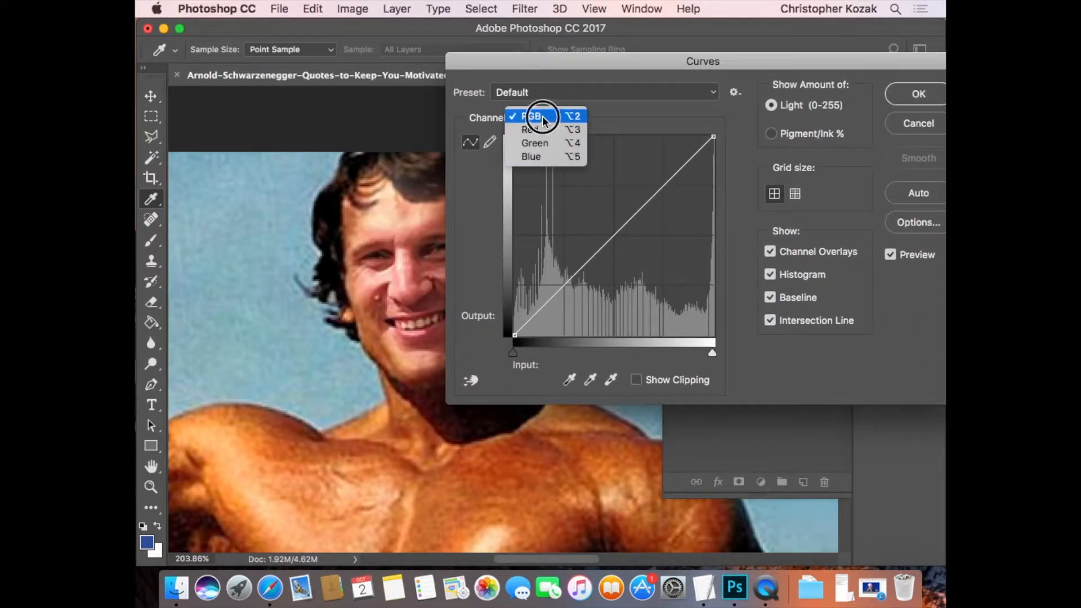
{"action": "left_click_drag", "start_coordinate": [573, 69], "coordinate": [630, 66]}
{"action": "left_click_drag", "start_coordinate": [611, 298], "coordinate": [629, 243]}
{"action": "left_click_drag", "start_coordinate": [692, 185], "coordinate": [727, 269]}
{"action": "left_click_drag", "start_coordinate": [921, 59], "coordinate": [793, 65]}
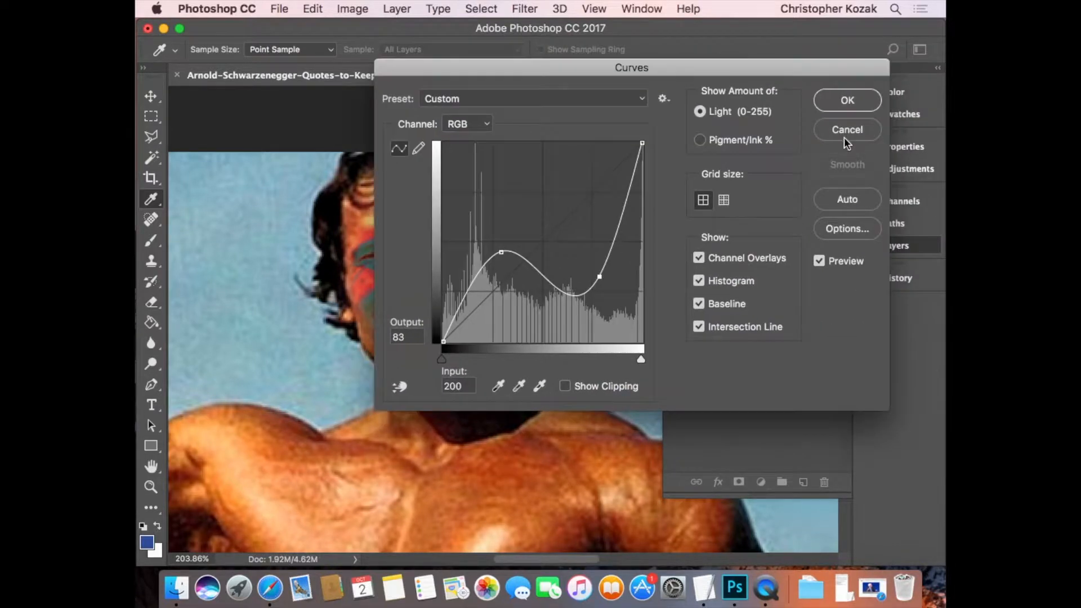
{"action": "left_click", "coordinate": [845, 133]}
Apply an Exposure adjustment to the face layer with exposure 0, gamma correction 0.85 and a slightly negative offset.
{"action": "left_click", "coordinate": [353, 8]}
{"action": "mouse_move", "coordinate": [379, 52]}
{"action": "left_click", "coordinate": [528, 100]}
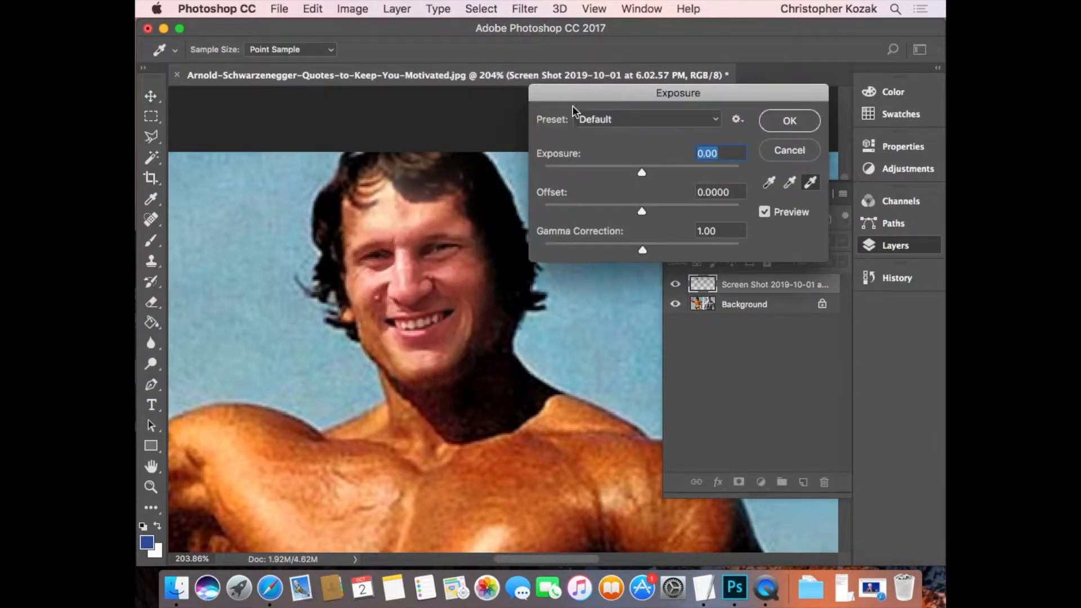
{"action": "mouse_move", "coordinate": [642, 175]}
{"action": "left_mouse_down"}
{"action": "mouse_move", "coordinate": [606, 174]}
{"action": "mouse_move", "coordinate": [647, 170]}
{"action": "left_mouse_up"}
{"action": "type", "text": "0"}
{"action": "left_click_drag", "start_coordinate": [638, 248], "coordinate": [651, 248]}
{"action": "mouse_move", "coordinate": [642, 211]}
{"action": "left_mouse_down"}
{"action": "mouse_move", "coordinate": [633, 212]}
{"action": "mouse_move", "coordinate": [678, 211]}
{"action": "mouse_move", "coordinate": [623, 212]}
{"action": "mouse_move", "coordinate": [641, 216]}
{"action": "left_mouse_up"}
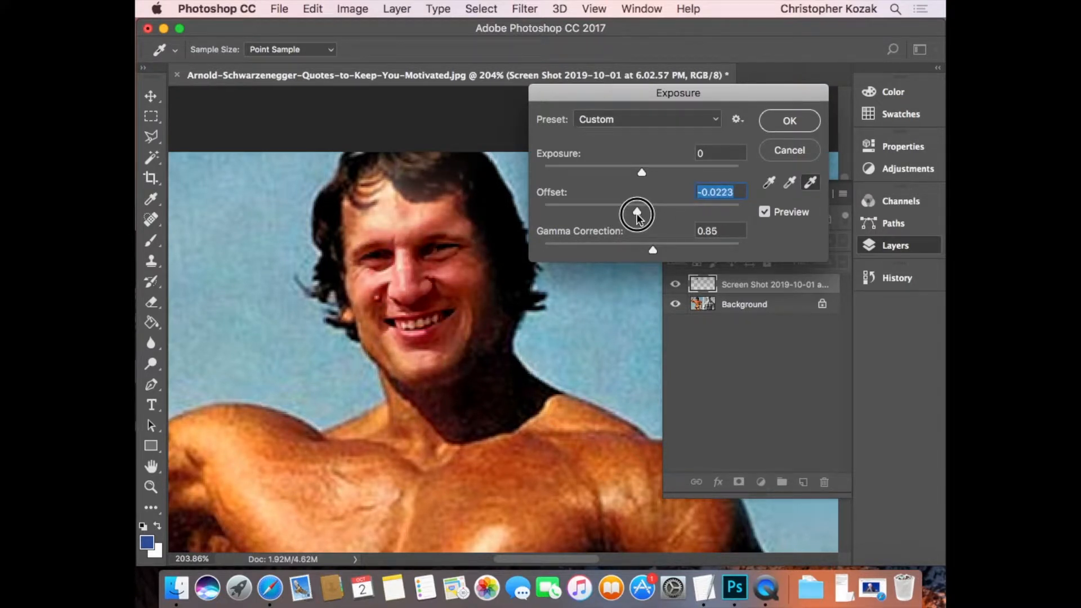
{"action": "key", "text": "Return"}
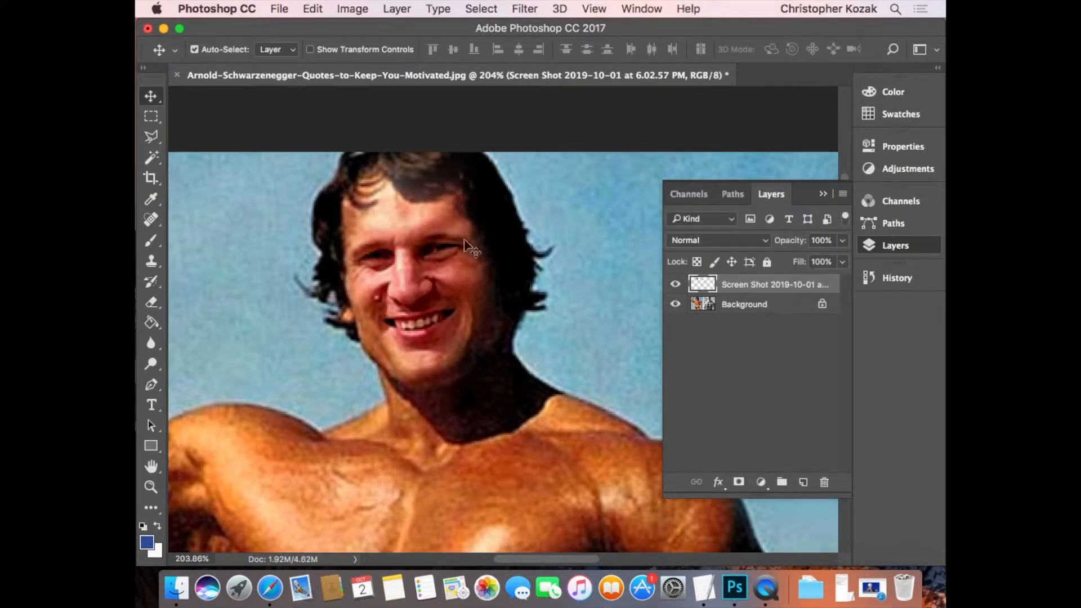
{"action": "left_click", "coordinate": [160, 282]}
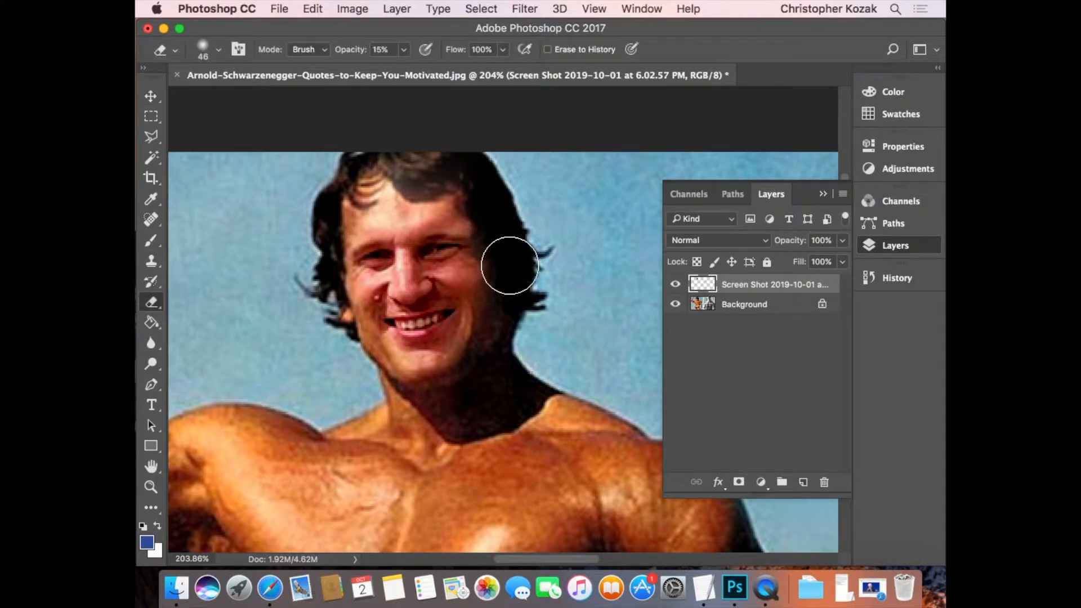
{"action": "left_click", "coordinate": [156, 117]}
{"action": "left_click_drag", "start_coordinate": [397, 279], "coordinate": [455, 331]}
{"action": "left_click_drag", "start_coordinate": [246, 436], "coordinate": [311, 489]}
{"action": "left_click", "coordinate": [417, 422]}
{"action": "left_click", "coordinate": [352, 8]}
{"action": "mouse_move", "coordinate": [383, 49]}
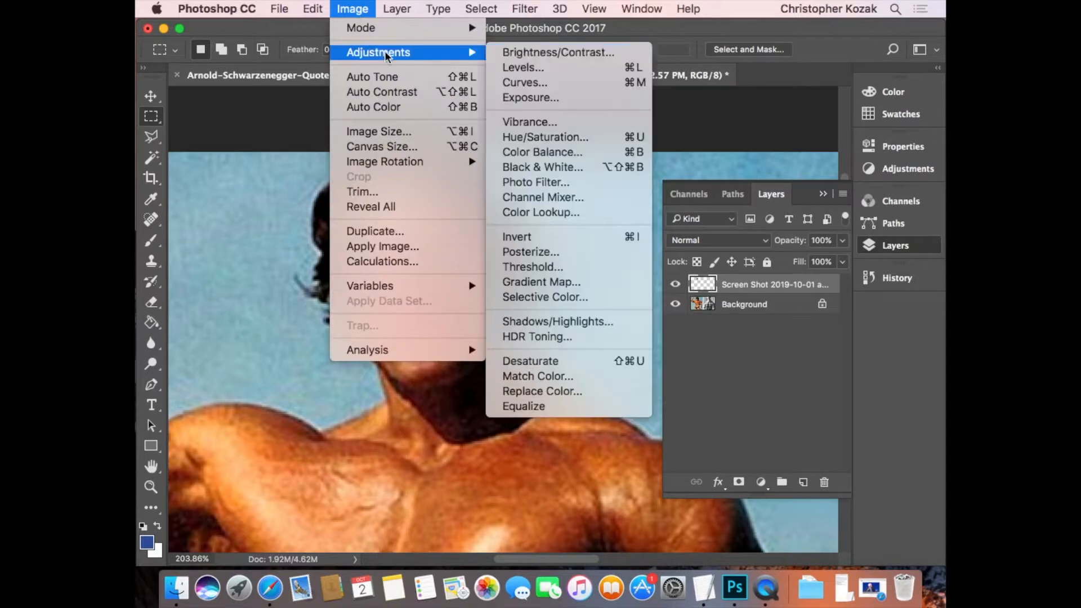
{"action": "left_click", "coordinate": [532, 137]}
{"action": "left_click_drag", "start_coordinate": [569, 101], "coordinate": [594, 87]}
{"action": "mouse_move", "coordinate": [649, 234]}
{"action": "left_mouse_down"}
{"action": "mouse_move", "coordinate": [724, 231]}
{"action": "mouse_move", "coordinate": [565, 230]}
{"action": "mouse_move", "coordinate": [728, 241]}
{"action": "mouse_move", "coordinate": [695, 231]}
{"action": "mouse_move", "coordinate": [725, 231]}
{"action": "mouse_move", "coordinate": [647, 230]}
{"action": "left_mouse_up"}
{"action": "left_click_drag", "start_coordinate": [647, 268], "coordinate": [718, 268]}
{"action": "type", "text": "0"}
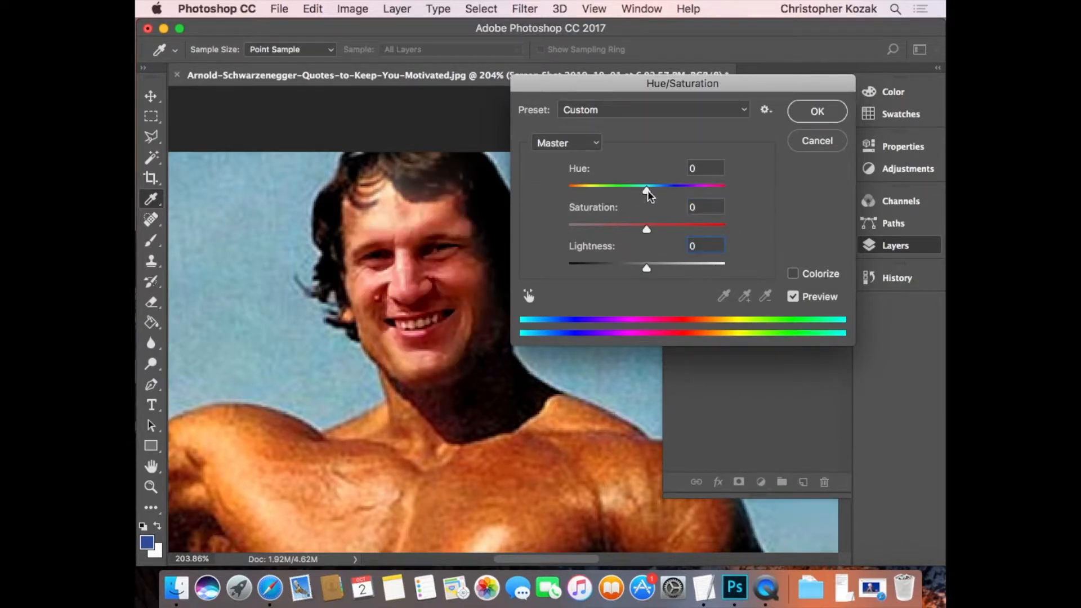
{"action": "left_click_drag", "start_coordinate": [647, 189], "coordinate": [573, 192]}
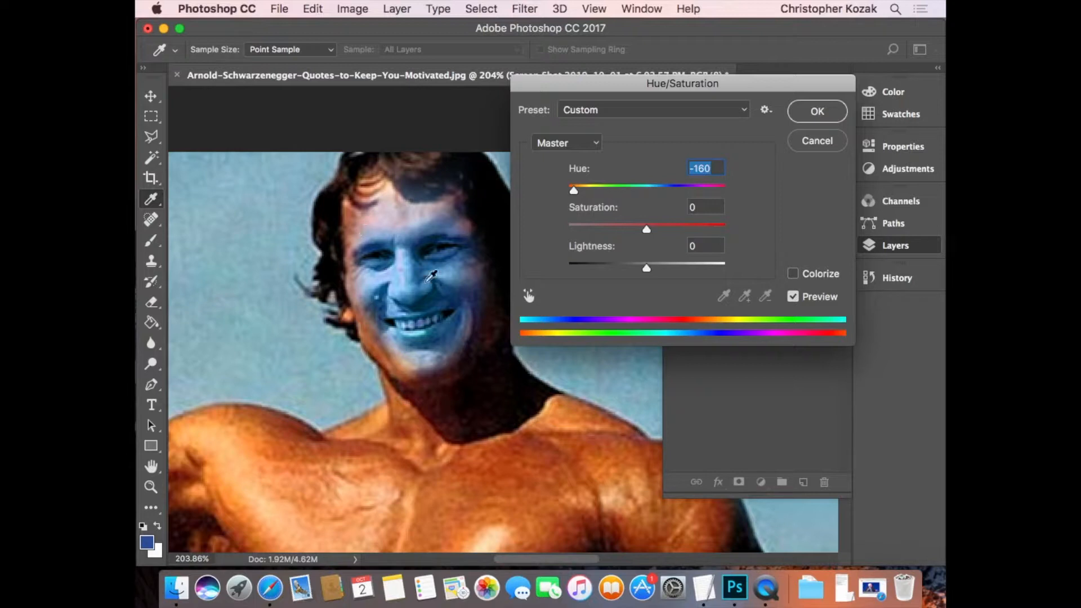
{"action": "left_click_drag", "start_coordinate": [573, 188], "coordinate": [687, 187]}
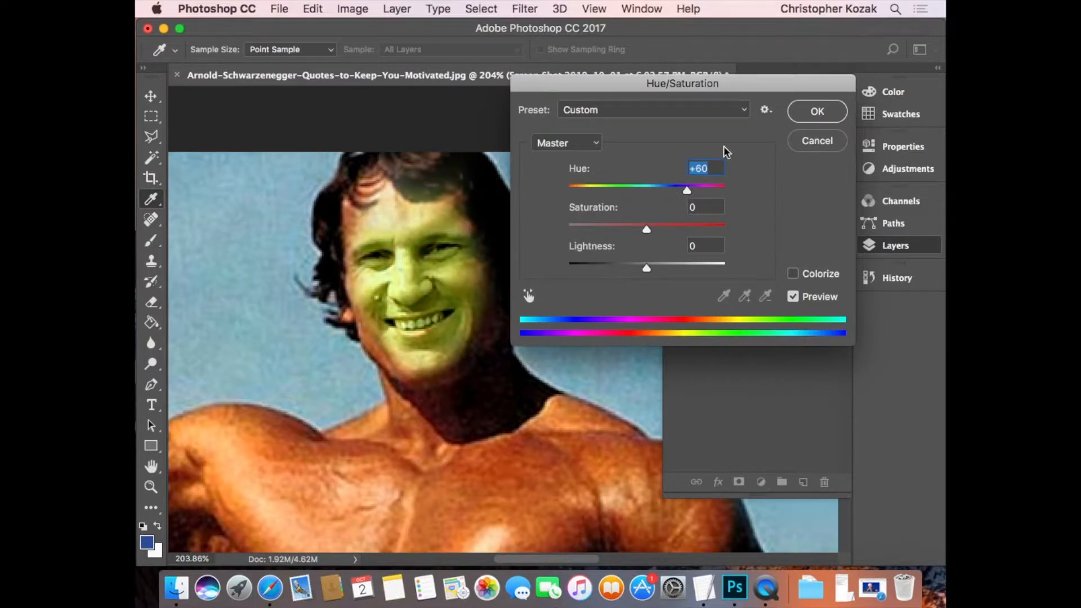
{"action": "left_click", "coordinate": [817, 141]}
Start a Color Balance adjustment on the face layer with midtone levels of -50, -7 and -35.
{"action": "left_click", "coordinate": [363, 10]}
{"action": "mouse_move", "coordinate": [389, 48]}
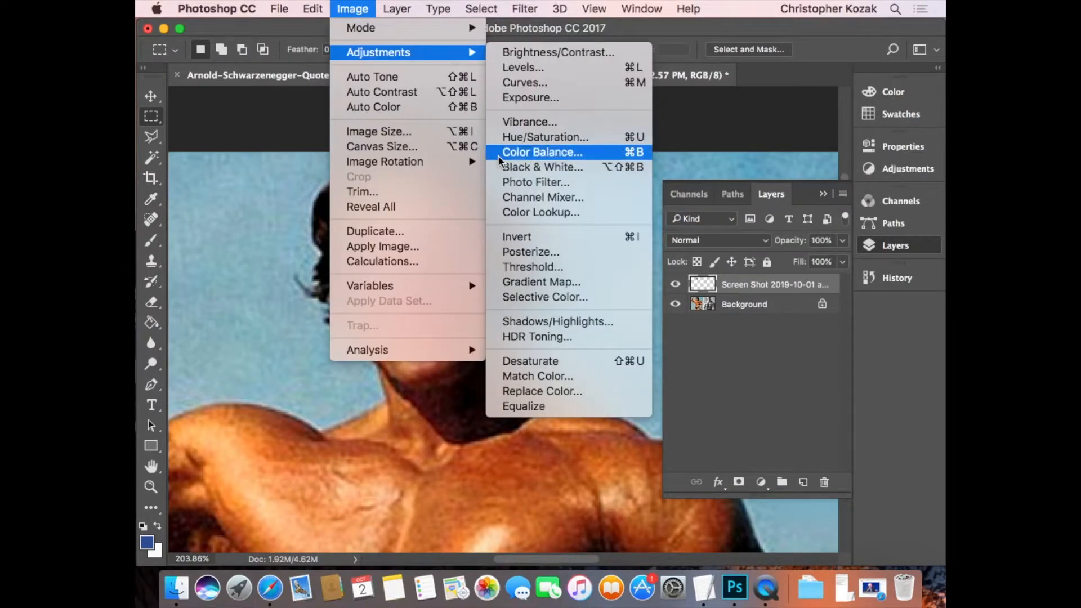
{"action": "left_click", "coordinate": [555, 150]}
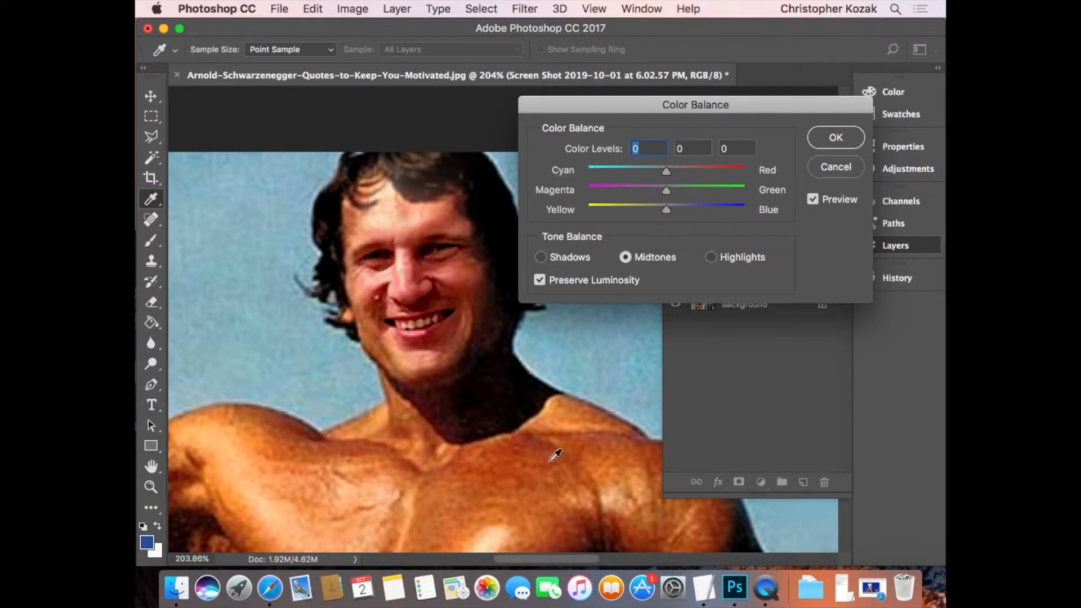
{"action": "left_click_drag", "start_coordinate": [669, 174], "coordinate": [661, 194]}
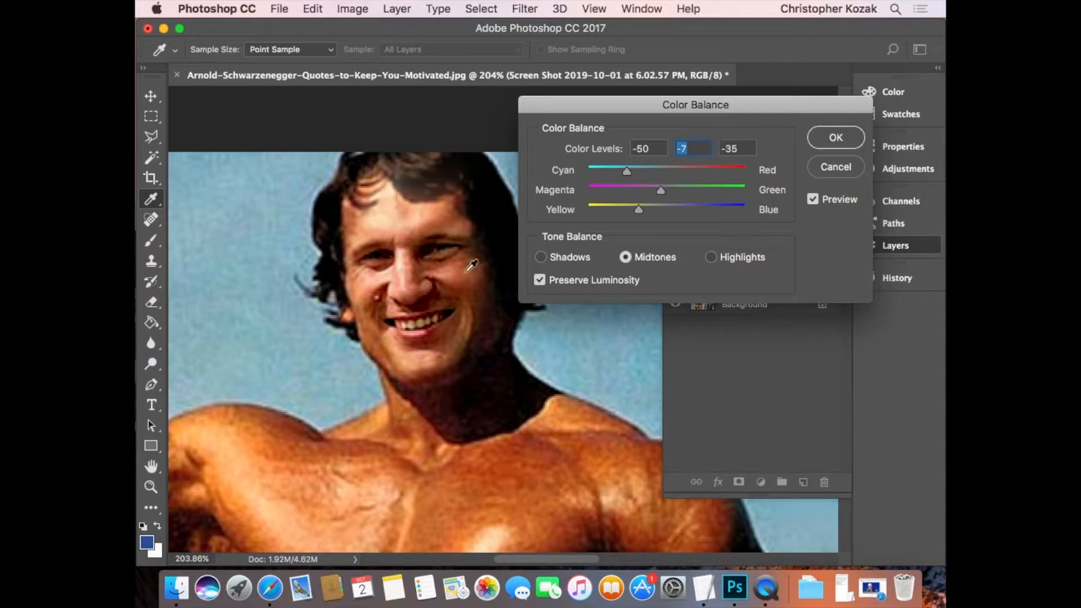
Set the Color Balance highlights to +18, 0 and -13, shift the shadows slightly toward red, and apply the adjustment.
{"action": "left_click", "coordinate": [712, 257]}
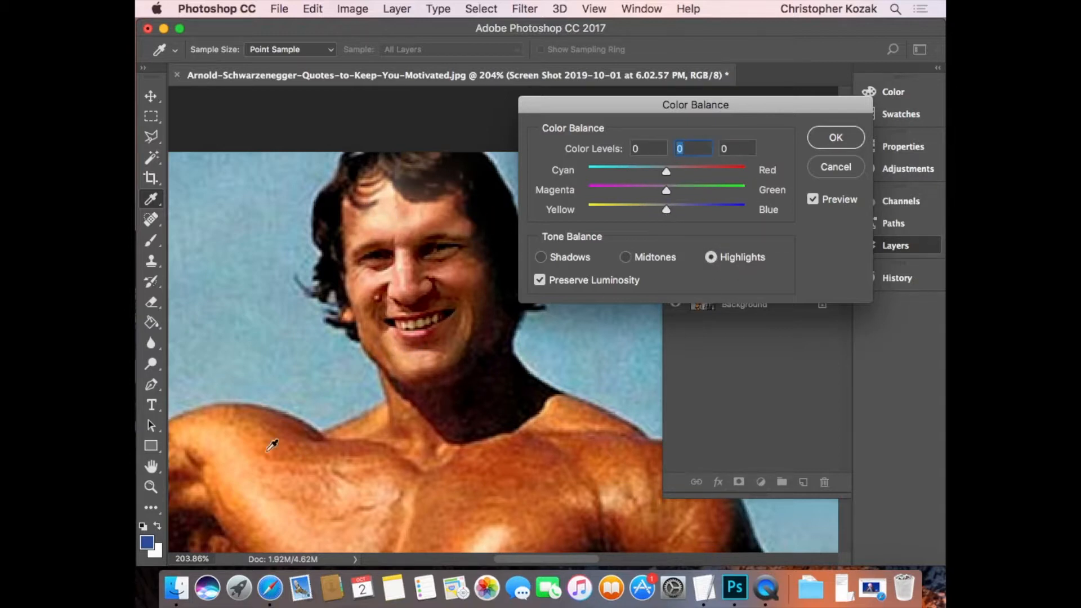
{"action": "left_click_drag", "start_coordinate": [662, 212], "coordinate": [656, 210]}
{"action": "left_click_drag", "start_coordinate": [666, 171], "coordinate": [681, 170]}
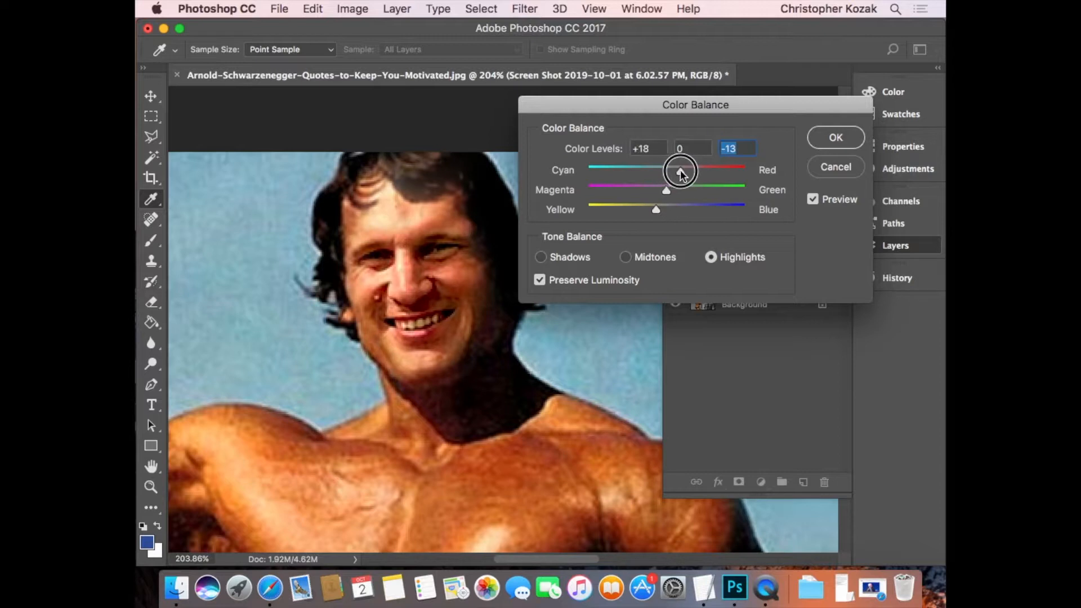
{"action": "left_click", "coordinate": [554, 260]}
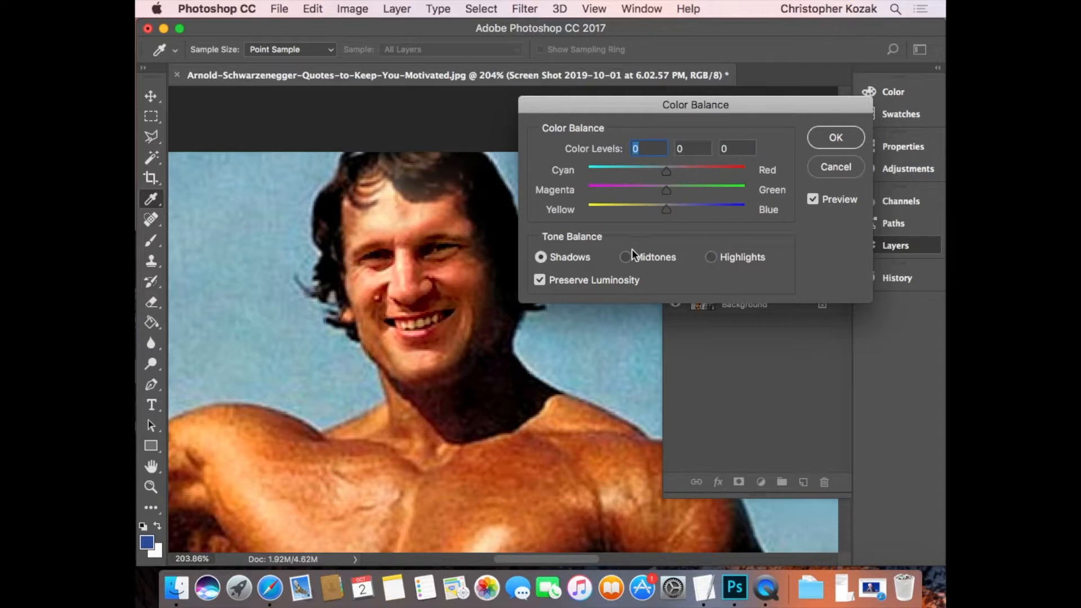
{"action": "left_click_drag", "start_coordinate": [668, 171], "coordinate": [674, 172]}
{"action": "left_click", "coordinate": [832, 139]}
{"action": "scroll", "coordinate": [421, 309], "scroll_direction": "down", "scroll_amount": 5}
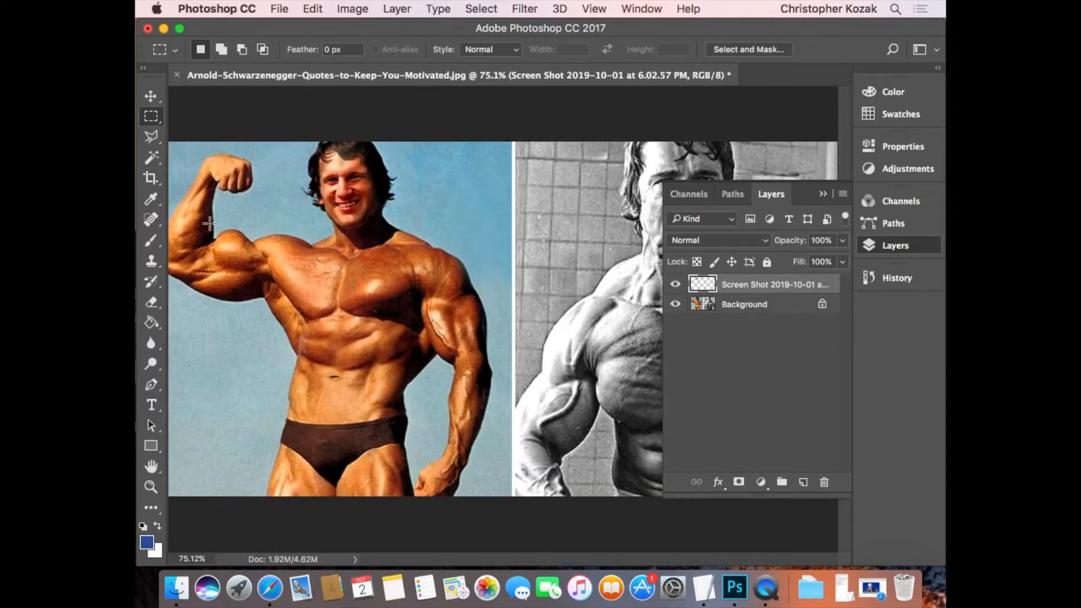
{"action": "left_click_drag", "start_coordinate": [170, 142], "coordinate": [542, 467]}
{"action": "left_click", "coordinate": [413, 281]}
Place the screenshot of the smiling man from the desktop into the document again as a new layer.
{"action": "left_click", "coordinate": [888, 248]}
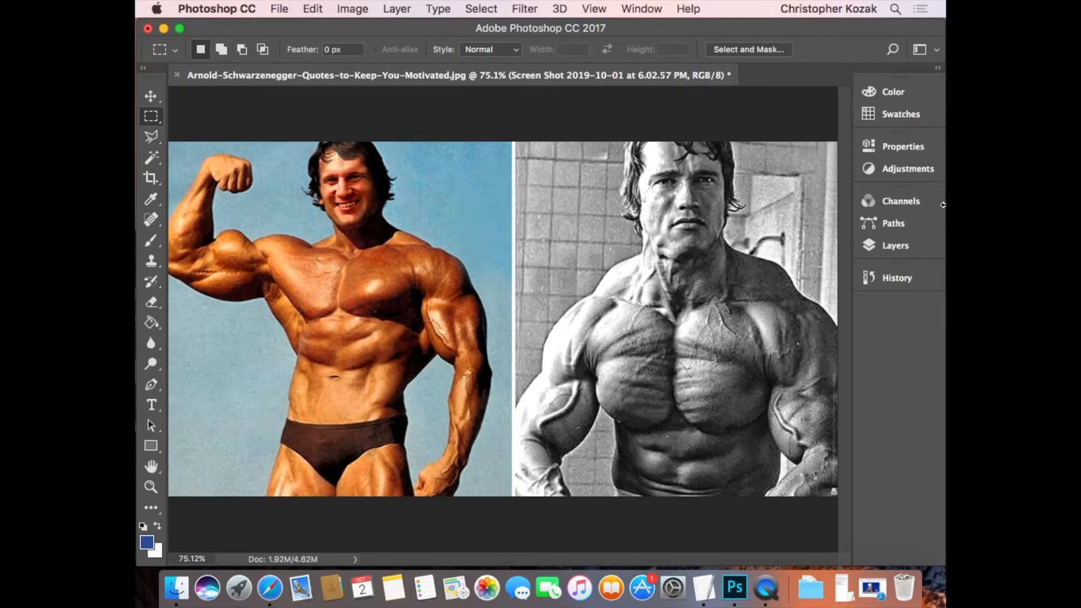
{"action": "left_click_drag", "start_coordinate": [943, 204], "coordinate": [757, 224]}
{"action": "left_click_drag", "start_coordinate": [767, 145], "coordinate": [405, 319]}
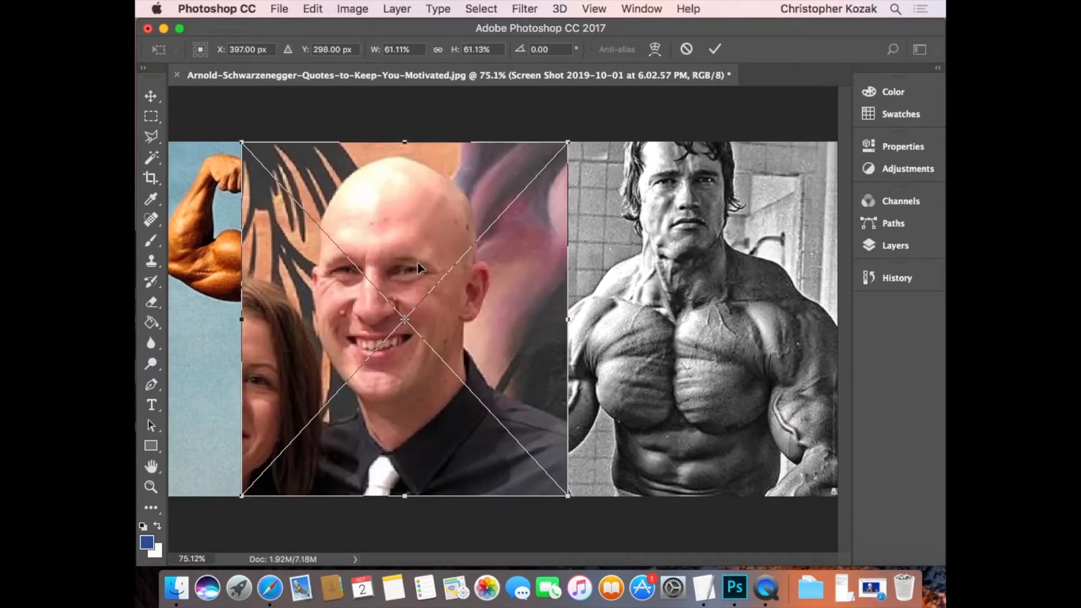
{"action": "key", "text": "Return"}
{"action": "key", "text": "m"}
{"action": "left_click_drag", "start_coordinate": [657, 151], "coordinate": [754, 185]}
{"action": "left_click_drag", "start_coordinate": [391, 272], "coordinate": [230, 190]}
{"action": "left_click", "coordinate": [528, 276]}
Flip the newly placed photo horizontally so the man faces the other way.
{"action": "left_click", "coordinate": [320, 8]}
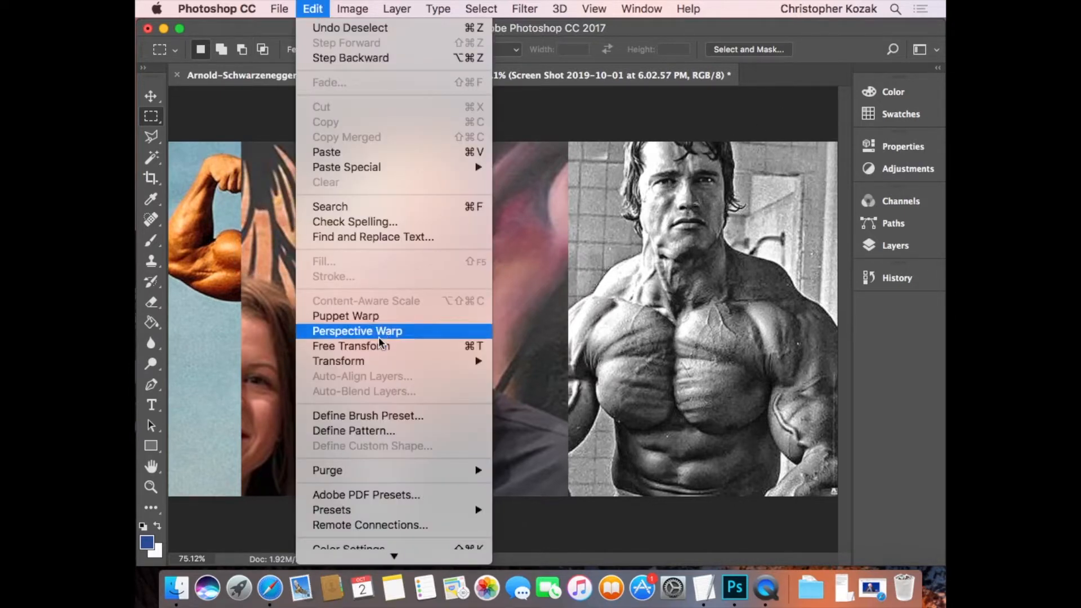
{"action": "mouse_move", "coordinate": [391, 362]}
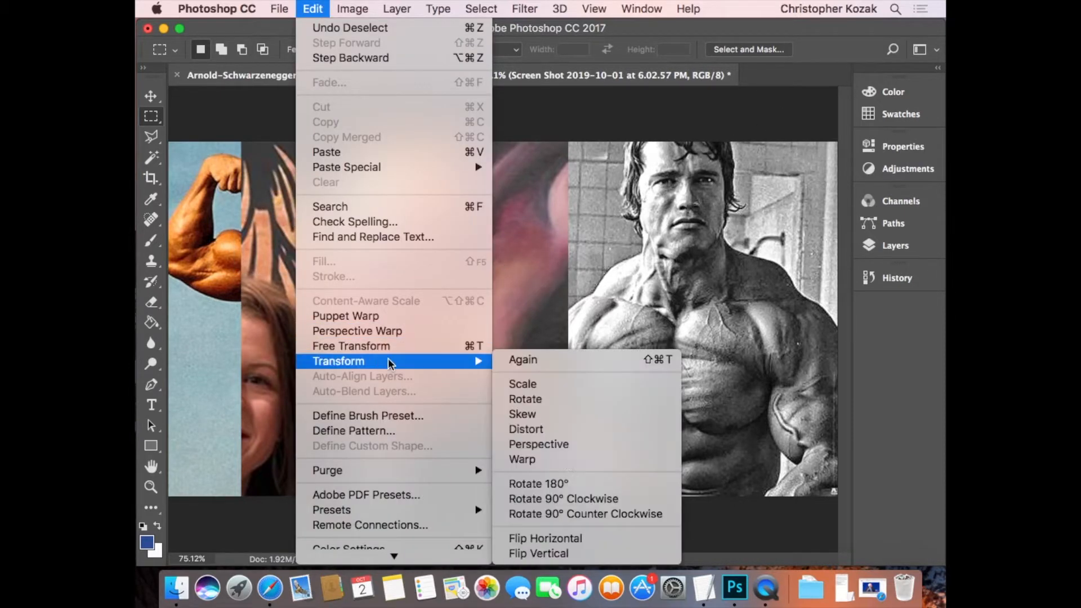
{"action": "left_click", "coordinate": [563, 539]}
Rasterize the flipped photo layer so it can be erased.
{"action": "left_click", "coordinate": [150, 302]}
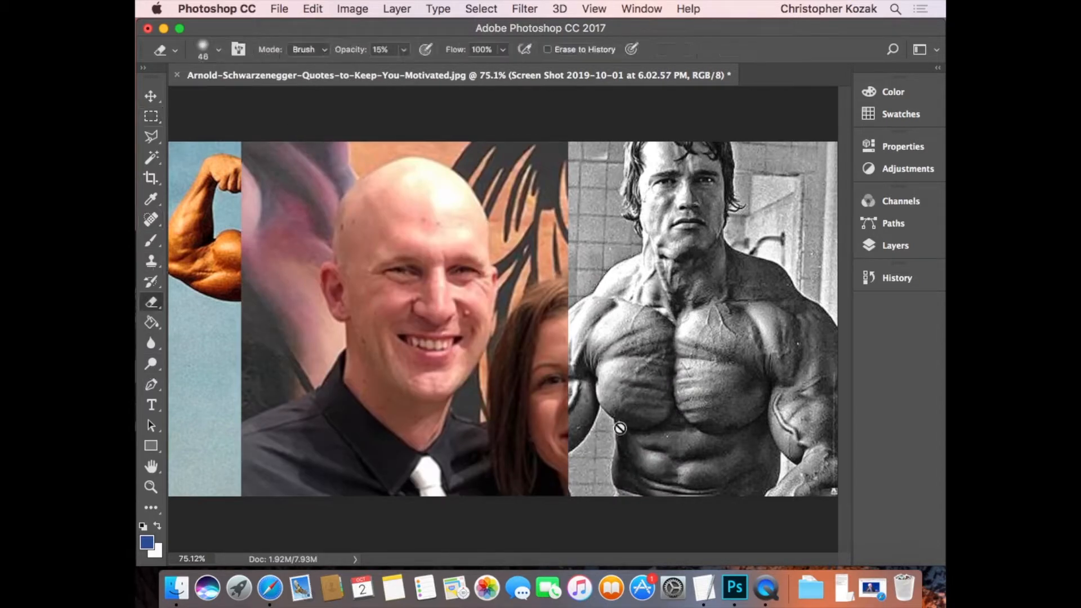
{"action": "left_click", "coordinate": [919, 243]}
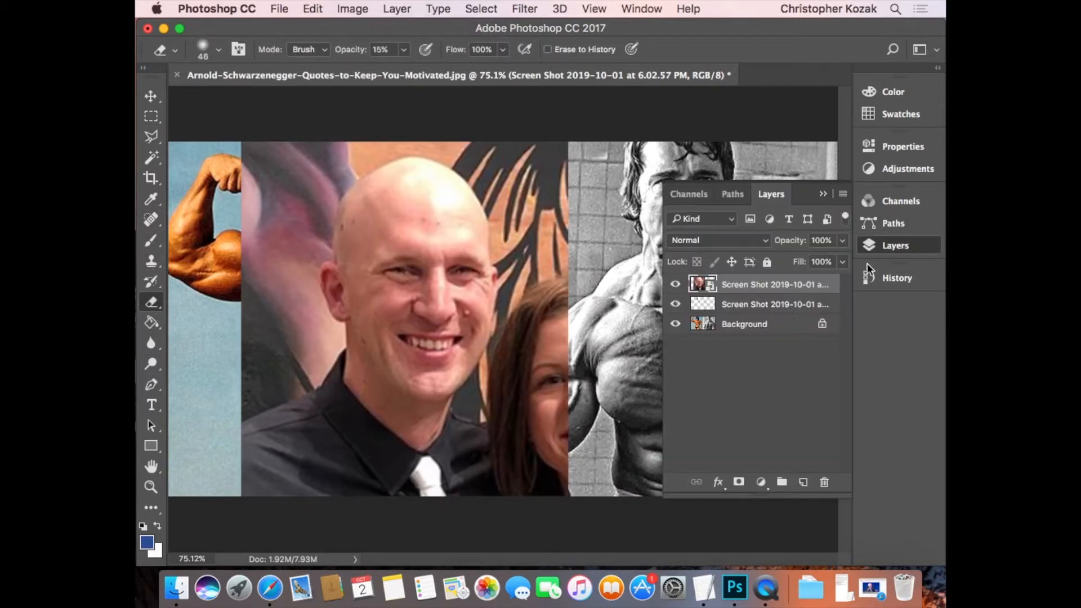
{"action": "right_click", "coordinate": [745, 290]}
{"action": "left_click", "coordinate": [593, 500]}
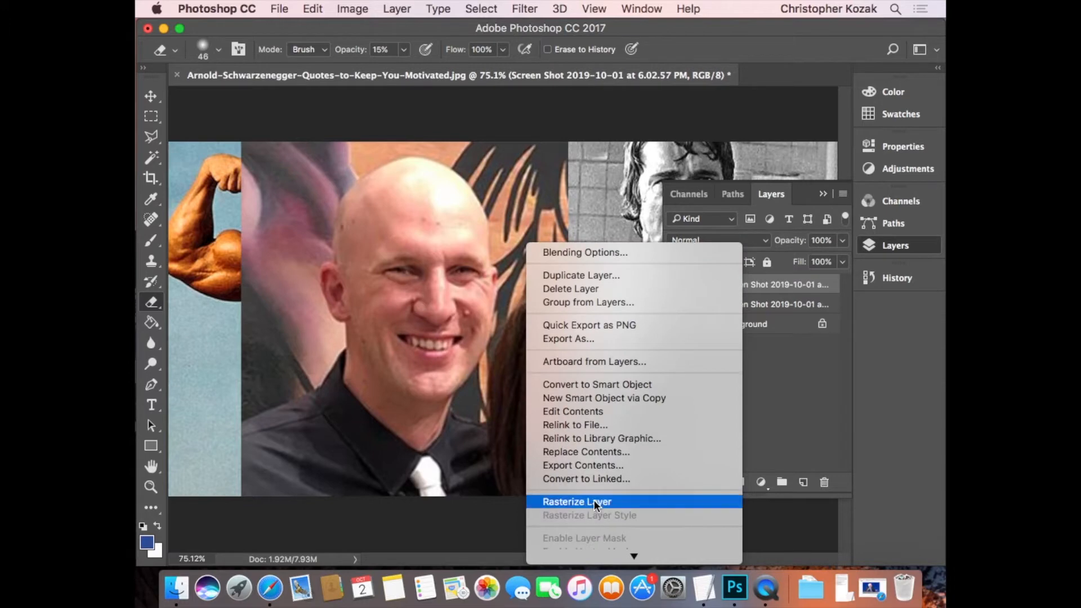
{"action": "left_click", "coordinate": [872, 246]}
Erase everything around the man's face with a soft 143 px eraser at 100% opacity, refining the edges at 73 px.
{"action": "key", "text": "0"}
{"action": "left_click", "coordinate": [218, 50]}
{"action": "left_click_drag", "start_coordinate": [277, 92], "coordinate": [281, 94]}
{"action": "mouse_move", "coordinate": [532, 199]}
{"action": "left_mouse_down"}
{"action": "mouse_move", "coordinate": [507, 145]}
{"action": "mouse_move", "coordinate": [532, 294]}
{"action": "mouse_move", "coordinate": [516, 459]}
{"action": "mouse_move", "coordinate": [505, 442]}
{"action": "mouse_move", "coordinate": [264, 467]}
{"action": "mouse_move", "coordinate": [293, 366]}
{"action": "mouse_move", "coordinate": [270, 225]}
{"action": "mouse_move", "coordinate": [359, 129]}
{"action": "mouse_move", "coordinate": [475, 133]}
{"action": "mouse_move", "coordinate": [501, 270]}
{"action": "mouse_move", "coordinate": [299, 297]}
{"action": "mouse_move", "coordinate": [316, 338]}
{"action": "mouse_move", "coordinate": [669, 136]}
{"action": "mouse_move", "coordinate": [341, 186]}
{"action": "mouse_move", "coordinate": [331, 383]}
{"action": "mouse_move", "coordinate": [479, 434]}
{"action": "mouse_move", "coordinate": [440, 417]}
{"action": "mouse_move", "coordinate": [501, 383]}
{"action": "left_mouse_up"}
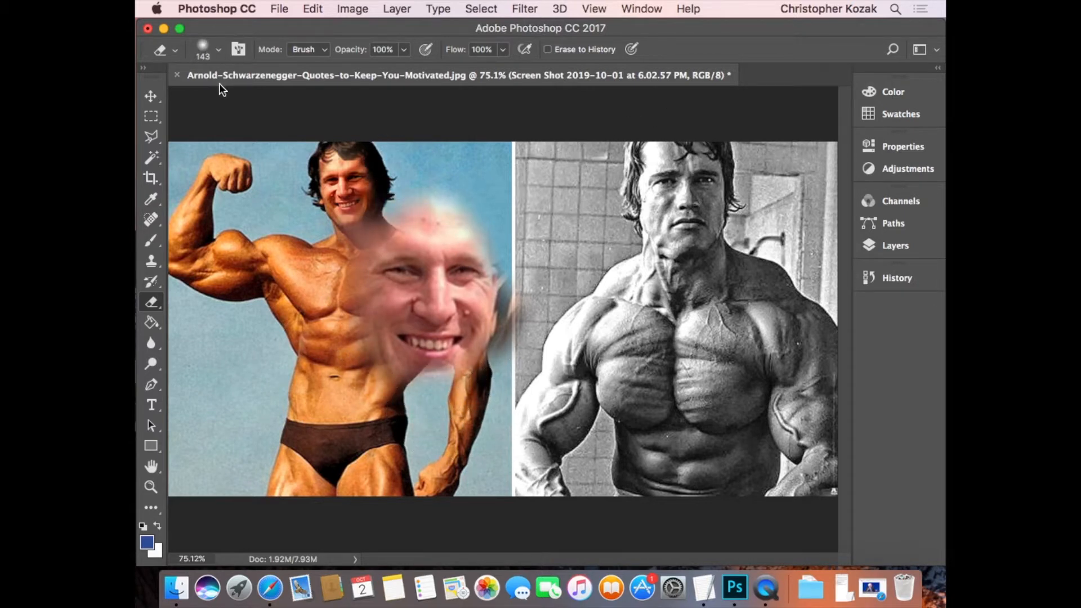
{"action": "left_click", "coordinate": [219, 49]}
{"action": "key", "text": "Return"}
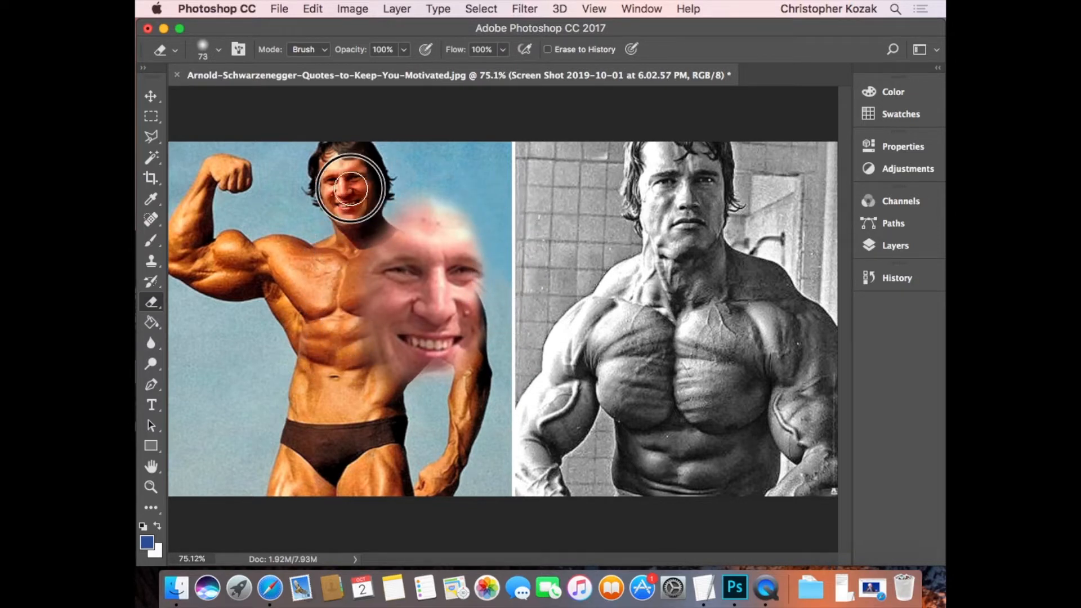
Scale the cut-out face to about 65% and move it onto the right bodybuilder's head.
{"action": "key", "text": "v"}
{"action": "left_click_drag", "start_coordinate": [425, 323], "coordinate": [442, 289]}
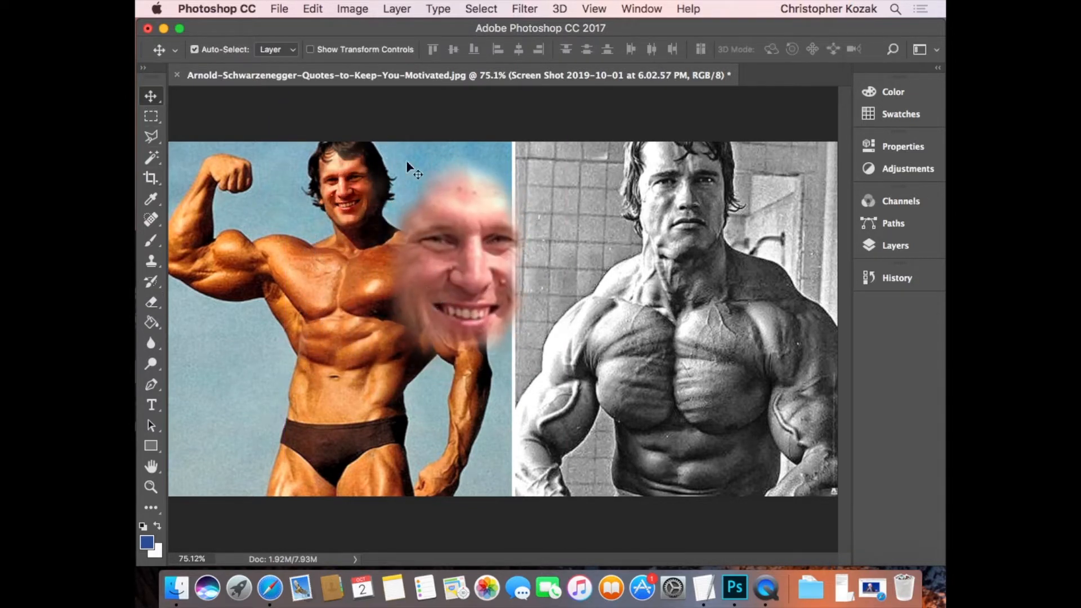
{"action": "key", "text": "super+t"}
{"action": "left_click_drag", "start_coordinate": [280, 111], "coordinate": [392, 234]}
{"action": "left_click_drag", "start_coordinate": [550, 319], "coordinate": [697, 178]}
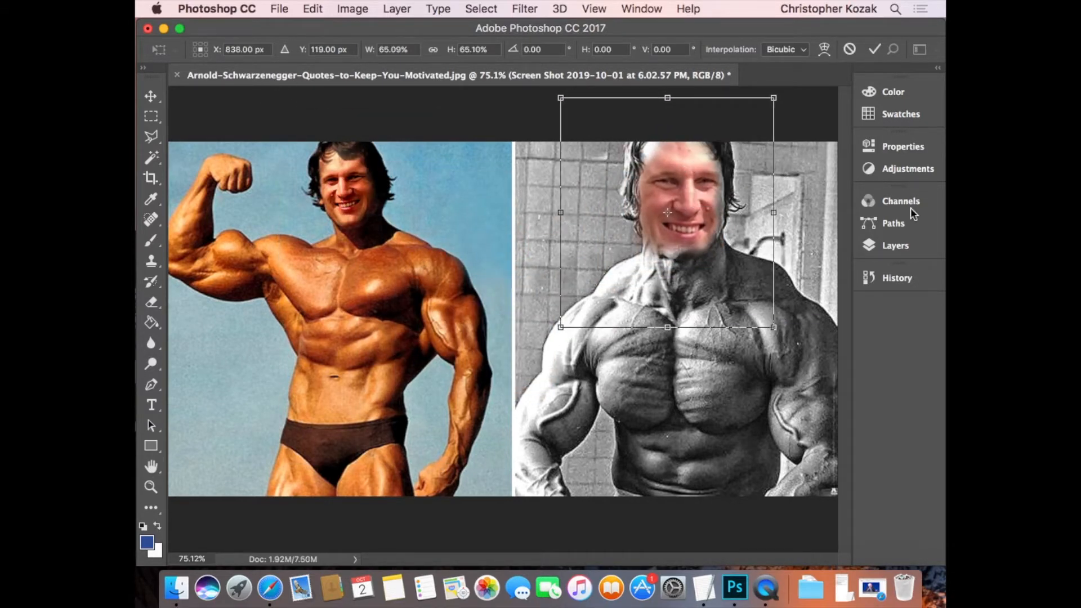
Lower the face layer's opacity and align its features with the right bodybuilder's eyes and nose.
{"action": "left_click", "coordinate": [869, 246]}
{"action": "left_click", "coordinate": [843, 240]}
{"action": "left_click", "coordinate": [806, 262]}
{"action": "left_click", "coordinate": [869, 246]}
{"action": "scroll", "coordinate": [740, 177], "scroll_direction": "down", "scroll_amount": 1}
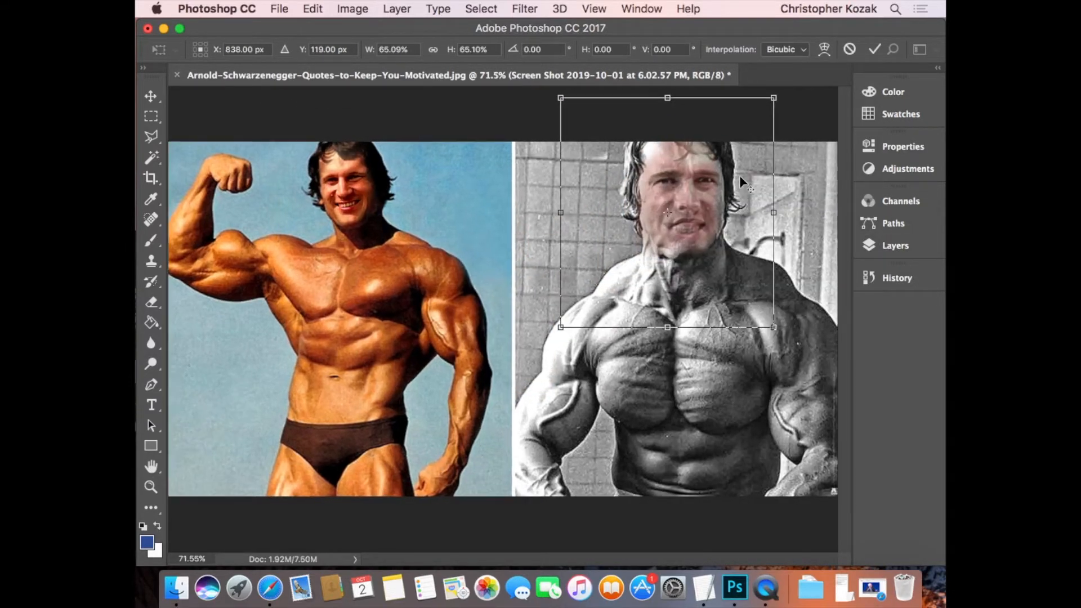
{"action": "scroll", "coordinate": [740, 177], "scroll_direction": "up", "scroll_amount": 4}
{"action": "left_click_drag", "start_coordinate": [660, 208], "coordinate": [461, 210]}
{"action": "left_click_drag", "start_coordinate": [416, 242], "coordinate": [417, 241]}
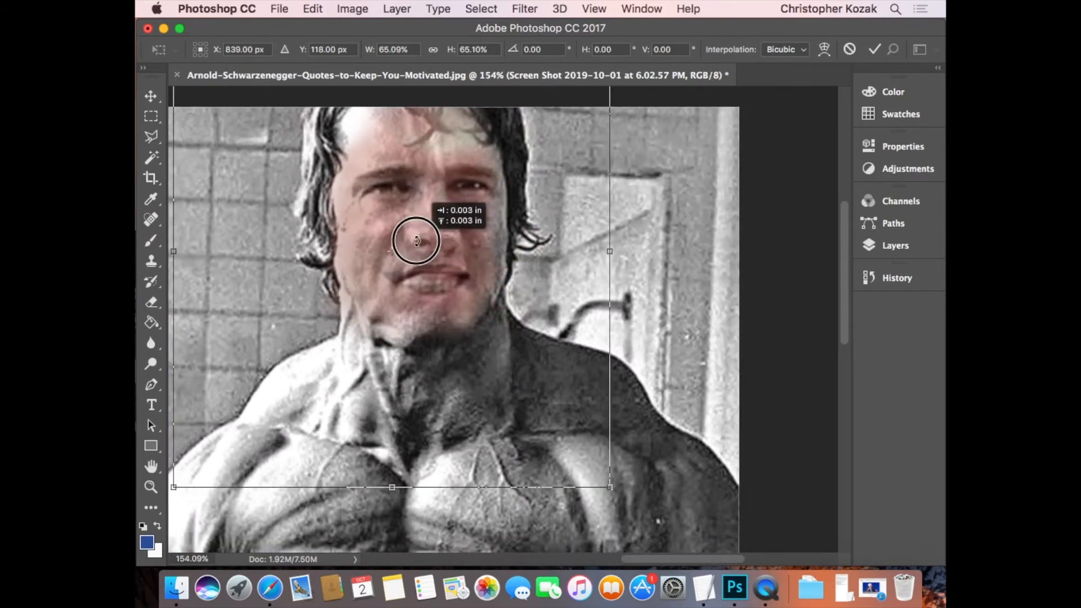
{"action": "key", "text": "Return"}
Shorten the face layer to about 96% of its height, keeping the width at 100%.
{"action": "key", "text": "ctrl+t"}
{"action": "left_click_drag", "start_coordinate": [612, 253], "coordinate": [612, 253]}
{"action": "mouse_move", "coordinate": [395, 489]}
{"action": "left_mouse_down"}
{"action": "mouse_move", "coordinate": [401, 439]}
{"action": "mouse_move", "coordinate": [393, 482]}
{"action": "mouse_move", "coordinate": [394, 470]}
{"action": "left_mouse_up"}
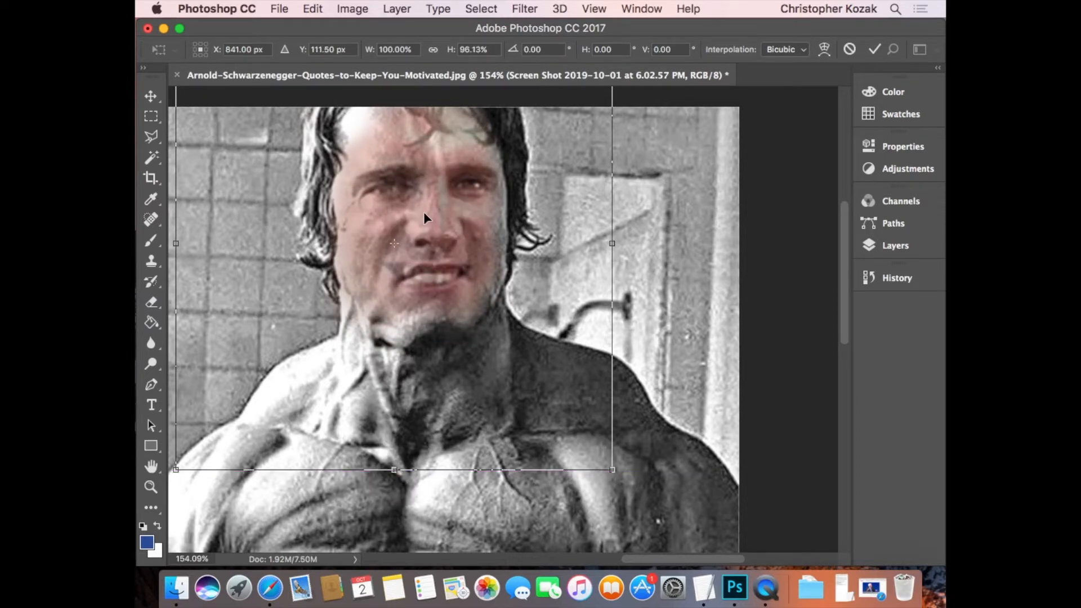
{"action": "key", "text": "Return"}
Restore the new face layer's opacity to 100%.
{"action": "left_click", "coordinate": [907, 245]}
{"action": "left_click", "coordinate": [838, 242]}
{"action": "left_click_drag", "start_coordinate": [807, 261], "coordinate": [870, 259]}
{"action": "left_click", "coordinate": [892, 246]}
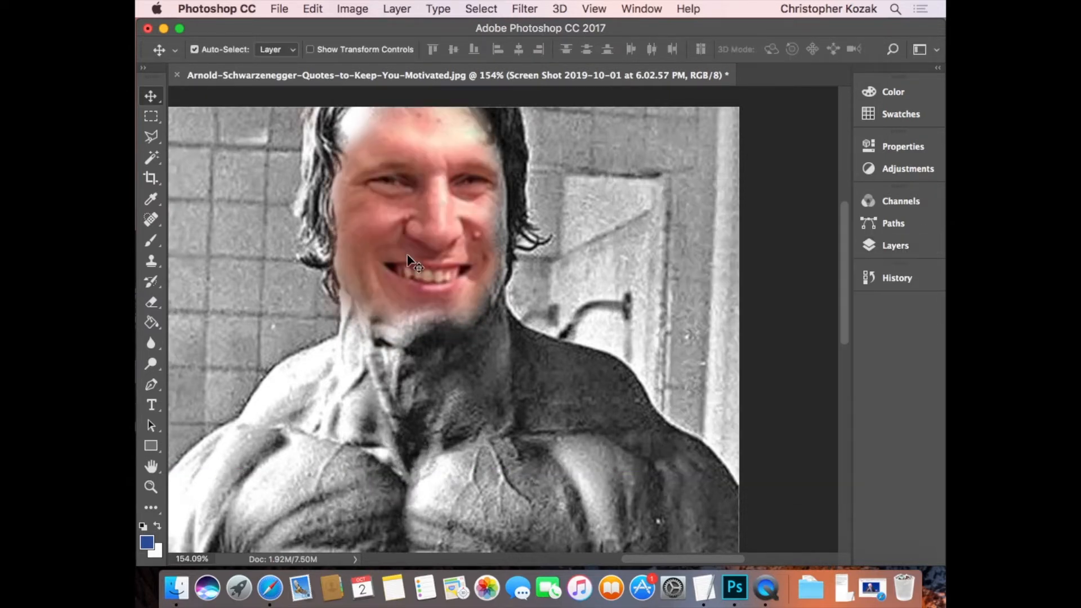
Rotate the face layer by about -2.6 degrees to match the tilt of the bodybuilder's head.
{"action": "key", "text": "super+t"}
{"action": "left_click_drag", "start_coordinate": [628, 491], "coordinate": [642, 482]}
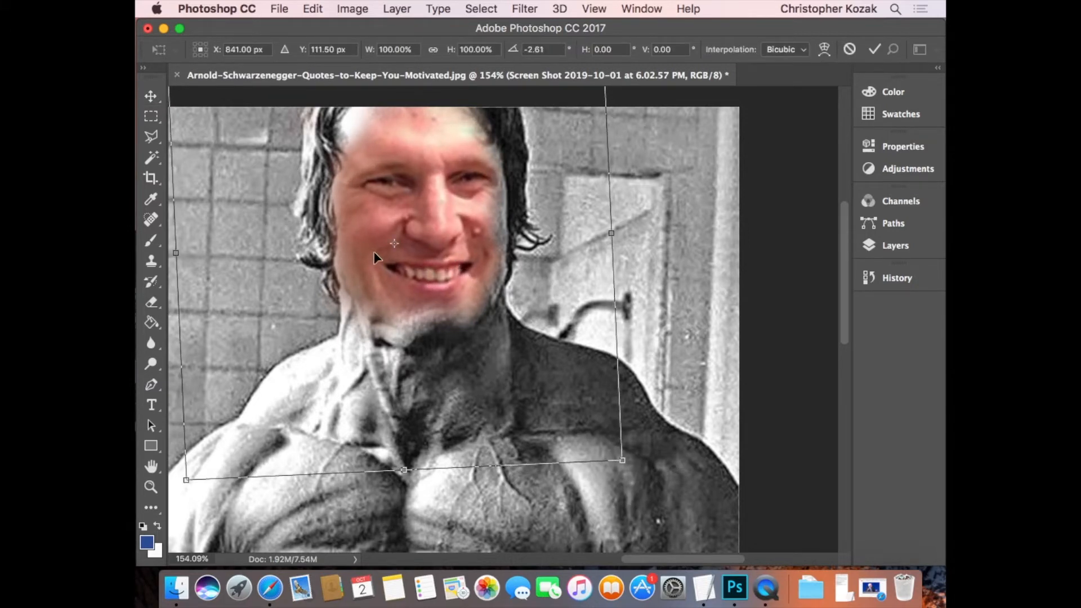
{"action": "key", "text": "Return"}
Soften the face's jaw, side and forehead edges with a 73 px eraser at 23% opacity, bringing back the hair.
{"action": "left_click", "coordinate": [151, 302]}
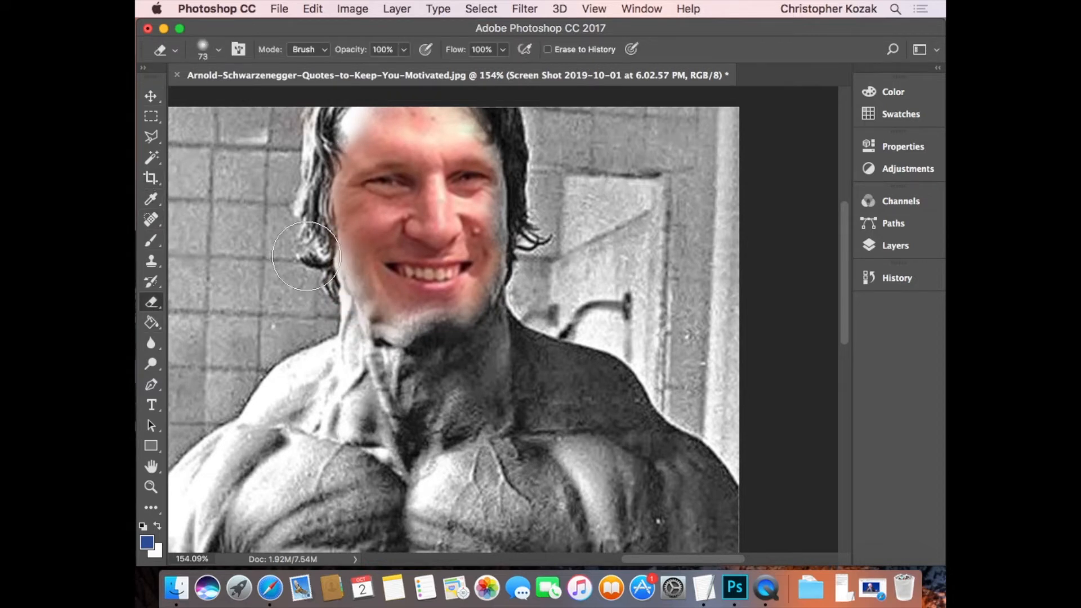
{"action": "left_click", "coordinate": [404, 50]}
{"action": "left_click", "coordinate": [287, 210]}
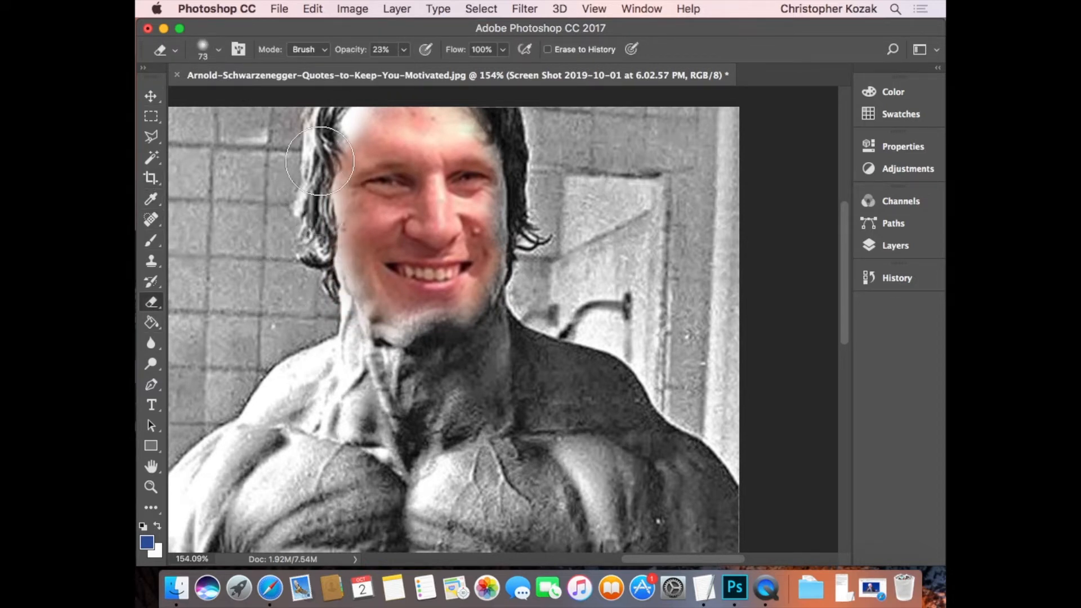
{"action": "left_click_drag", "start_coordinate": [345, 326], "coordinate": [382, 327]}
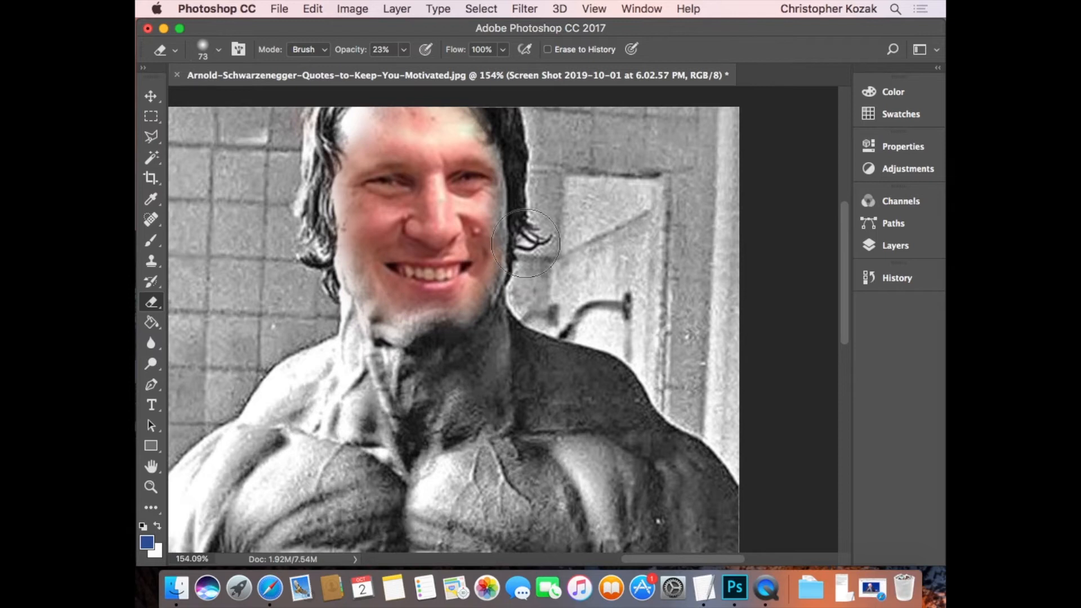
{"action": "scroll", "coordinate": [506, 207], "scroll_direction": "up", "scroll_amount": 3}
{"action": "mouse_move", "coordinate": [448, 165]}
{"action": "left_mouse_down"}
{"action": "mouse_move", "coordinate": [397, 148]}
{"action": "mouse_move", "coordinate": [446, 169]}
{"action": "mouse_move", "coordinate": [424, 163]}
{"action": "mouse_move", "coordinate": [452, 181]}
{"action": "mouse_move", "coordinate": [414, 149]}
{"action": "mouse_move", "coordinate": [443, 181]}
{"action": "mouse_move", "coordinate": [414, 153]}
{"action": "mouse_move", "coordinate": [505, 169]}
{"action": "mouse_move", "coordinate": [491, 191]}
{"action": "mouse_move", "coordinate": [482, 167]}
{"action": "mouse_move", "coordinate": [411, 160]}
{"action": "left_mouse_up"}
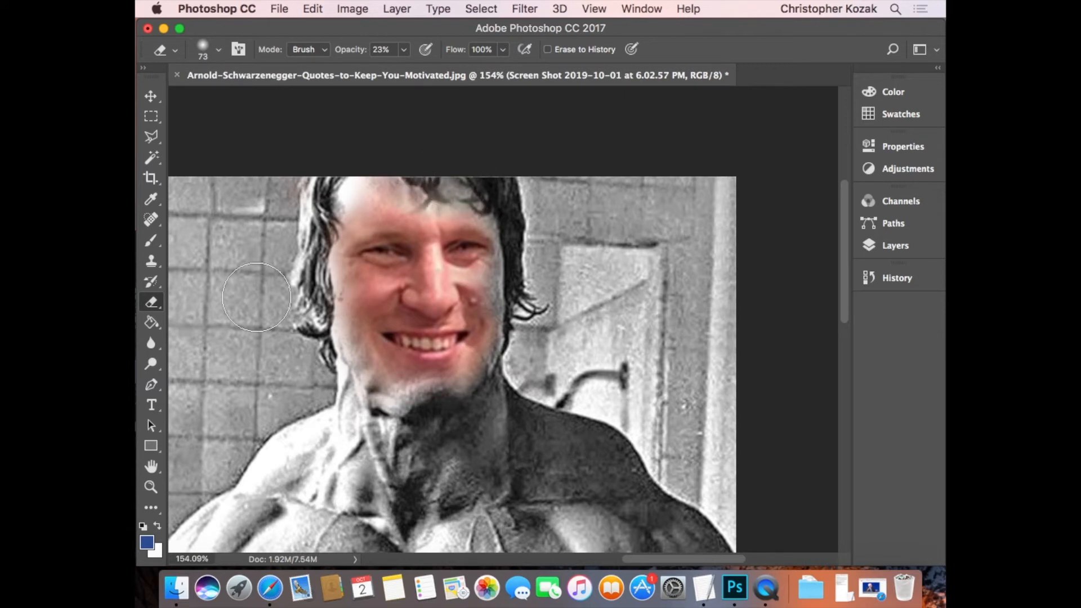
Apply a Hue/Saturation adjustment to the face layer with saturation -100 to make it black and white.
{"action": "left_click", "coordinate": [151, 116]}
{"action": "left_click", "coordinate": [352, 8]}
{"action": "mouse_move", "coordinate": [373, 49]}
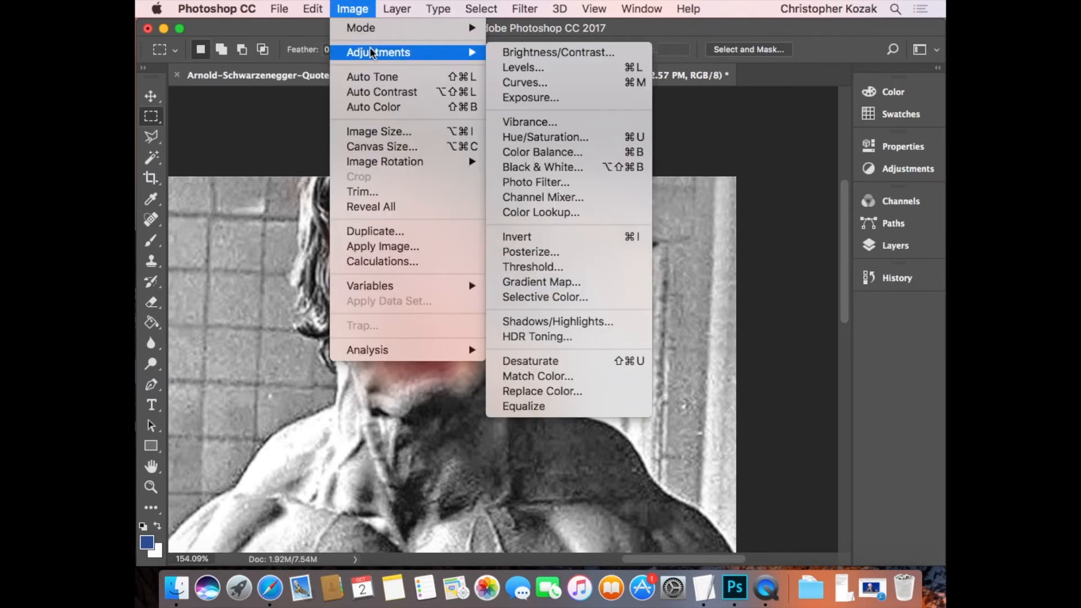
{"action": "left_click", "coordinate": [540, 136]}
{"action": "left_click_drag", "start_coordinate": [573, 84], "coordinate": [590, 78]}
{"action": "left_click_drag", "start_coordinate": [679, 179], "coordinate": [559, 227]}
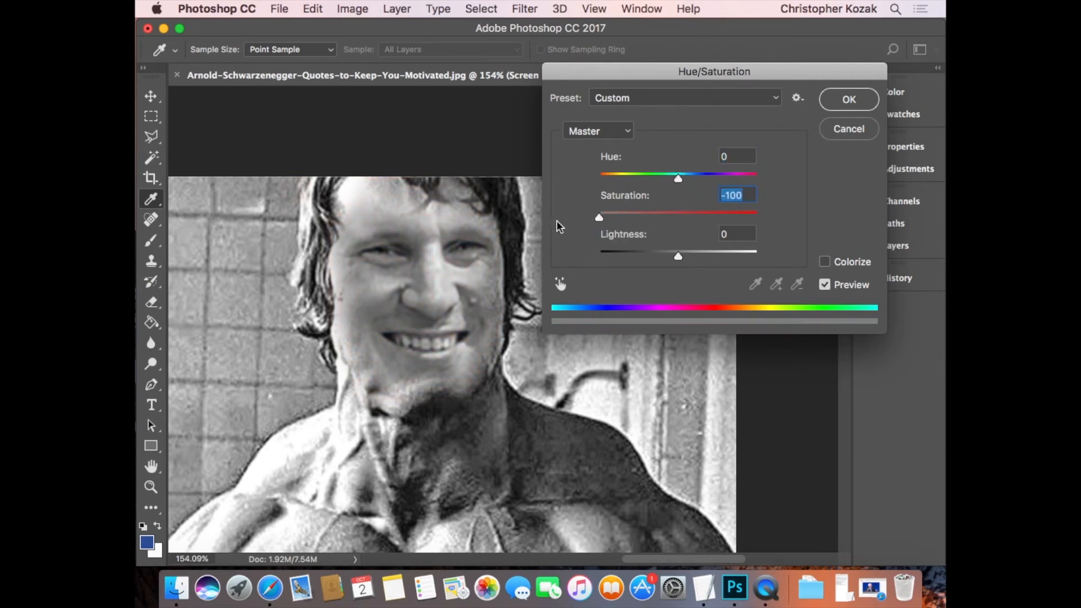
{"action": "left_click", "coordinate": [849, 100]}
{"action": "left_click_drag", "start_coordinate": [510, 401], "coordinate": [539, 459]}
{"action": "left_click_drag", "start_coordinate": [388, 493], "coordinate": [420, 526]}
{"action": "left_click_drag", "start_coordinate": [252, 417], "coordinate": [302, 472]}
{"action": "left_click_drag", "start_coordinate": [322, 185], "coordinate": [475, 373]}
Apply an Exposure adjustment to the black-and-white face, shifting the gamma correction and slightly raising the exposure.
{"action": "left_click", "coordinate": [336, 5]}
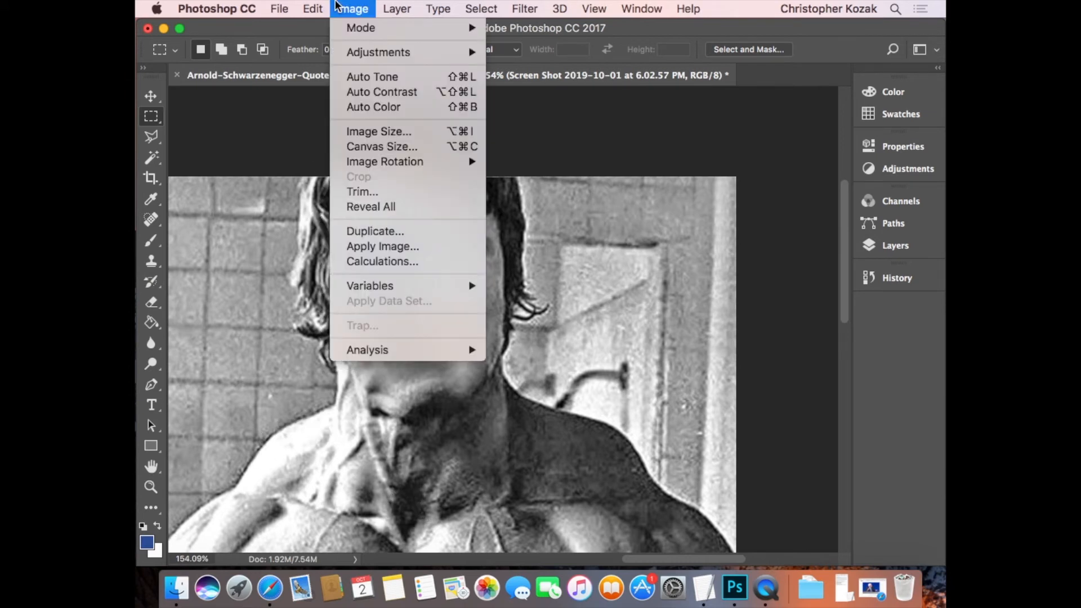
{"action": "mouse_move", "coordinate": [360, 52]}
{"action": "left_click", "coordinate": [542, 97]}
{"action": "left_click_drag", "start_coordinate": [643, 252], "coordinate": [663, 251]}
{"action": "left_click_drag", "start_coordinate": [642, 172], "coordinate": [649, 171]}
{"action": "left_click", "coordinate": [793, 126]}
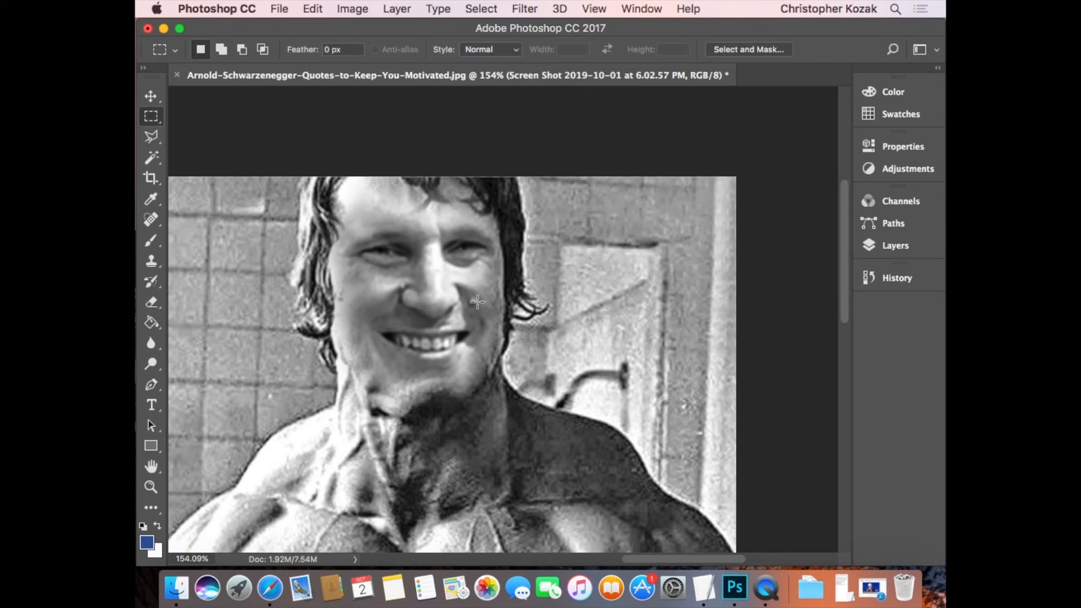
Apply a Brightness/Contrast adjustment to the black-and-white face with brightness -12 and contrast 100.
{"action": "left_click", "coordinate": [353, 8]}
{"action": "mouse_move", "coordinate": [379, 48]}
{"action": "left_click", "coordinate": [510, 46]}
{"action": "left_click_drag", "start_coordinate": [608, 182], "coordinate": [692, 181]}
{"action": "left_click_drag", "start_coordinate": [607, 148], "coordinate": [602, 149]}
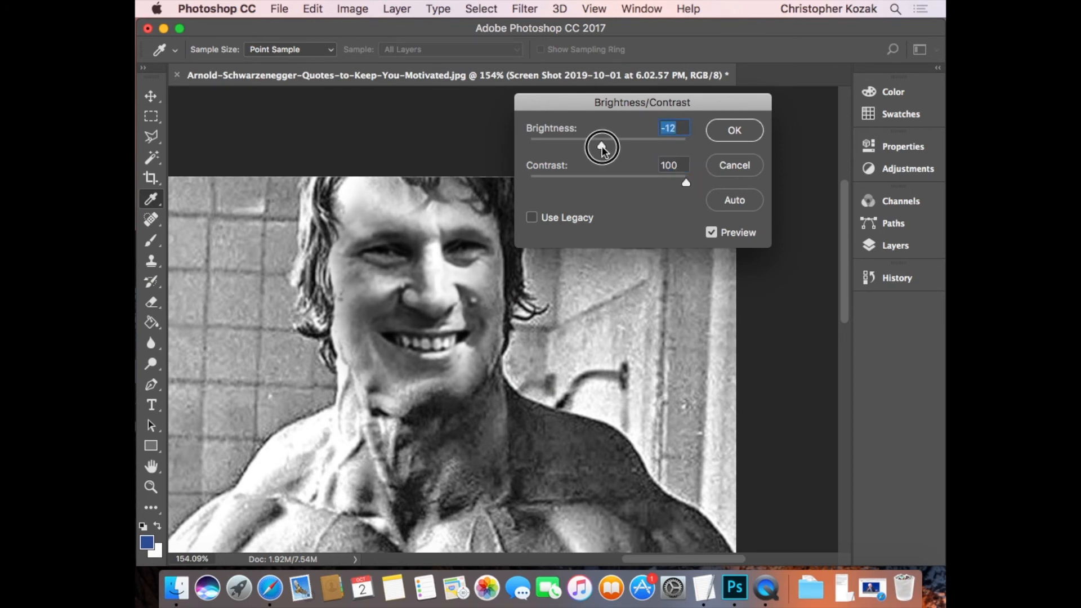
{"action": "left_click", "coordinate": [730, 128]}
{"action": "key", "text": "m"}
{"action": "scroll", "coordinate": [538, 250], "scroll_direction": "down", "scroll_amount": 5}
{"action": "scroll", "coordinate": [539, 250], "scroll_direction": "down", "scroll_amount": 1}
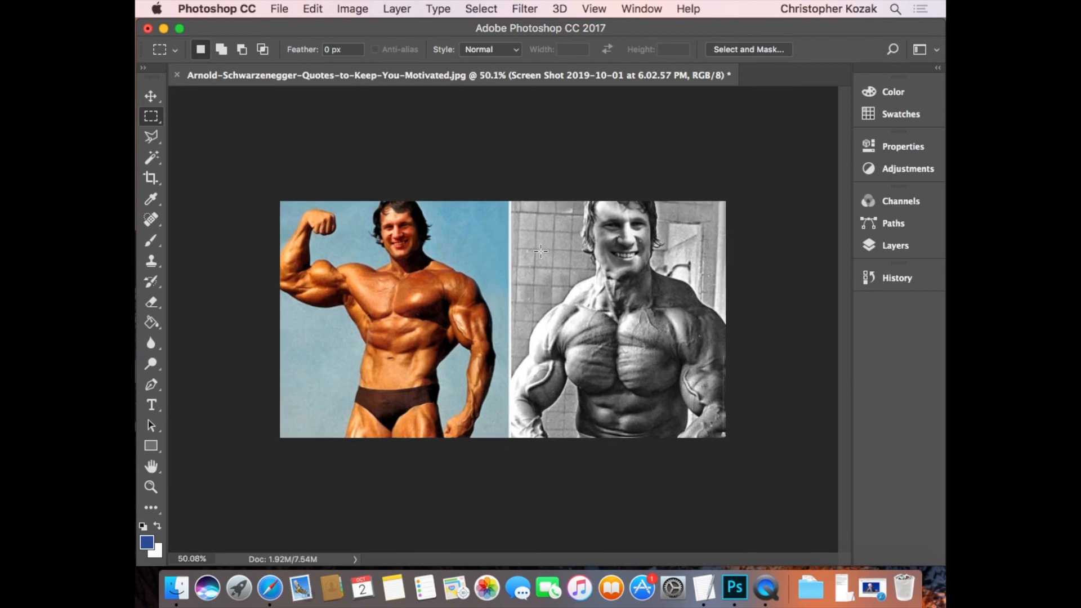
{"action": "scroll", "coordinate": [539, 250], "scroll_direction": "up", "scroll_amount": 2}
{"action": "left_click_drag", "start_coordinate": [606, 197], "coordinate": [708, 303]}
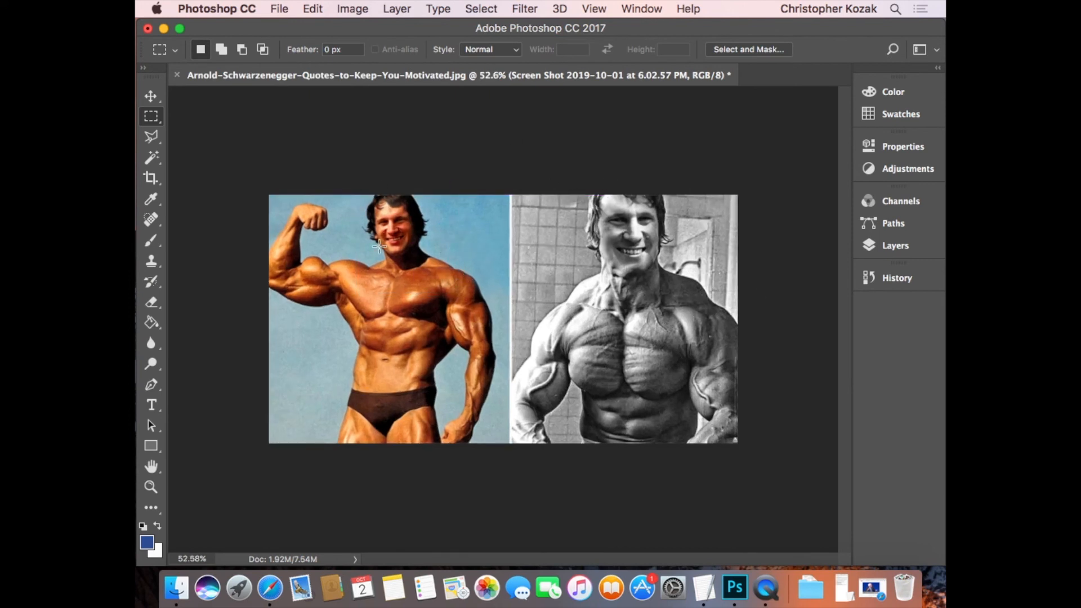
{"action": "left_click", "coordinate": [358, 10]}
{"action": "mouse_move", "coordinate": [382, 52]}
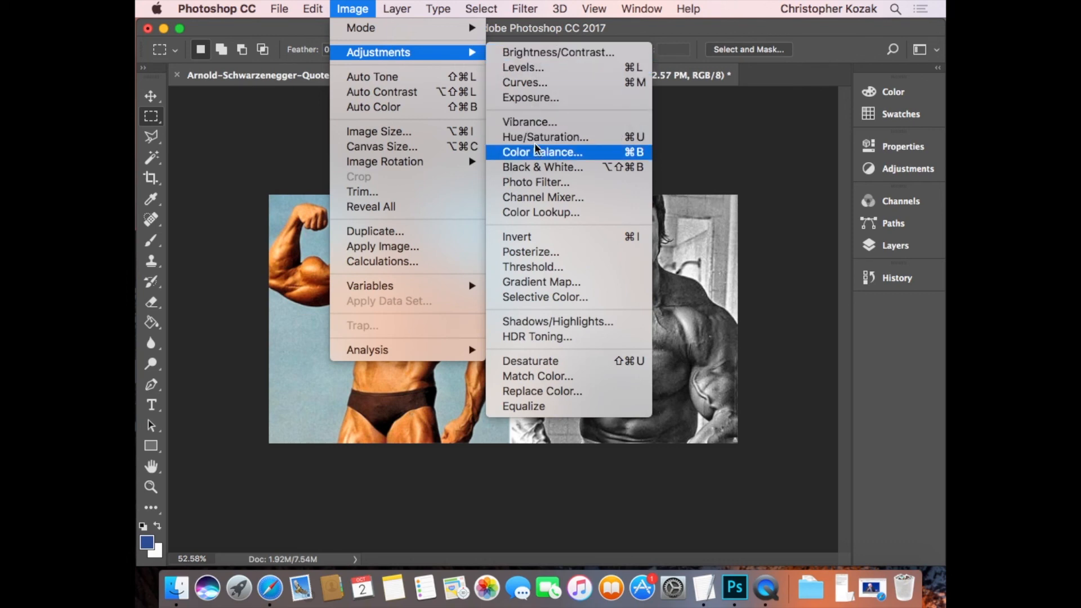
{"action": "left_click", "coordinate": [524, 154]}
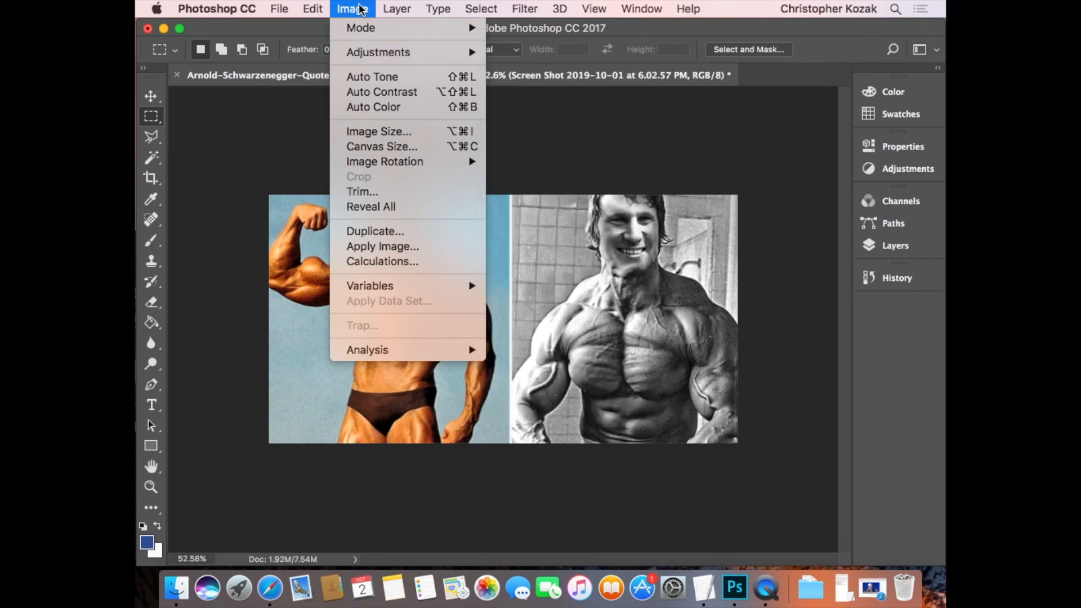